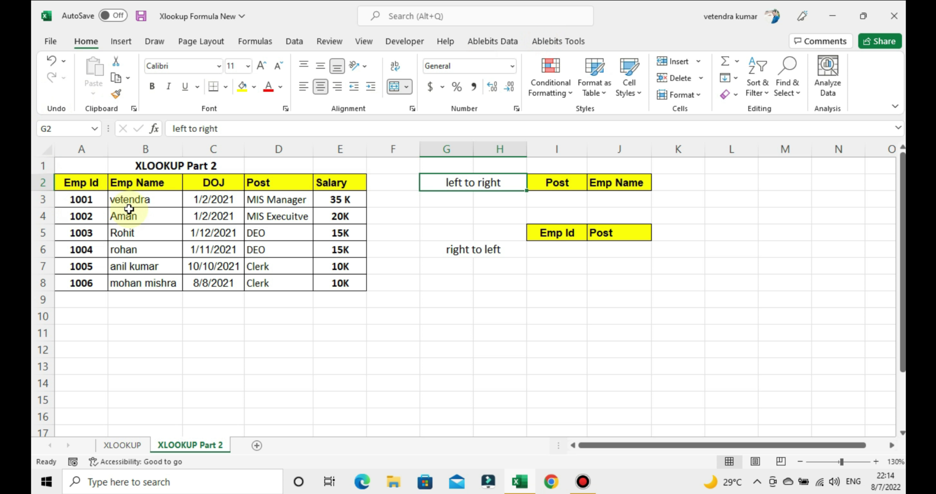
{"action": "left_click_drag", "start_coordinate": [131, 182], "coordinate": [145, 284]}
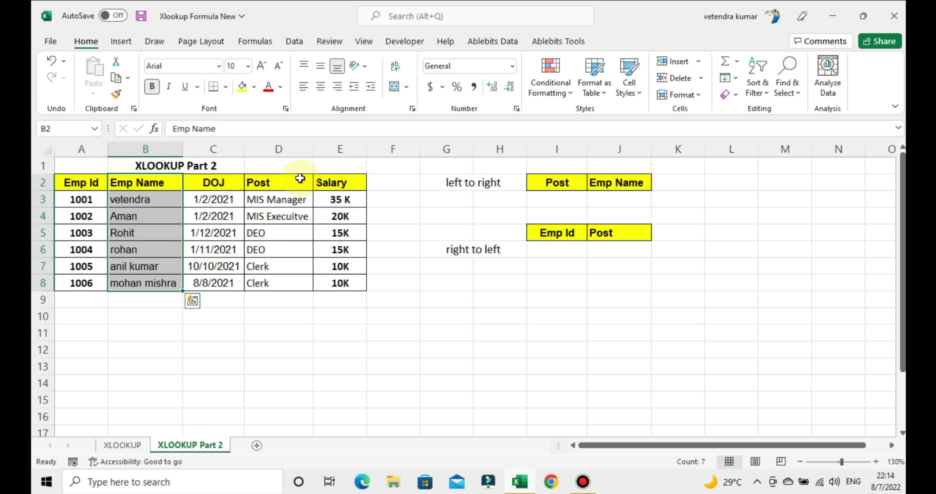
{"action": "left_click_drag", "start_coordinate": [298, 182], "coordinate": [284, 278]}
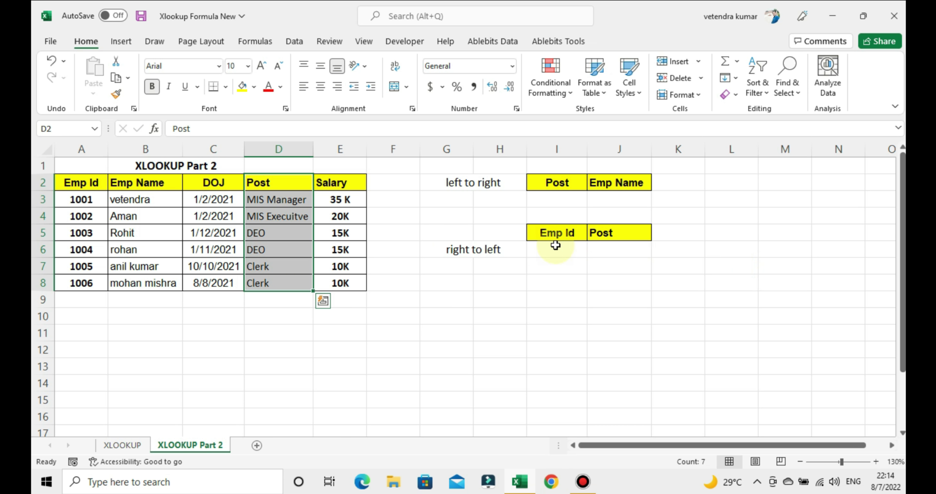
Step: Move the merged "right to left" label up to G5, in line with the Emp Id and Post headers
{"action": "left_click", "coordinate": [458, 250]}
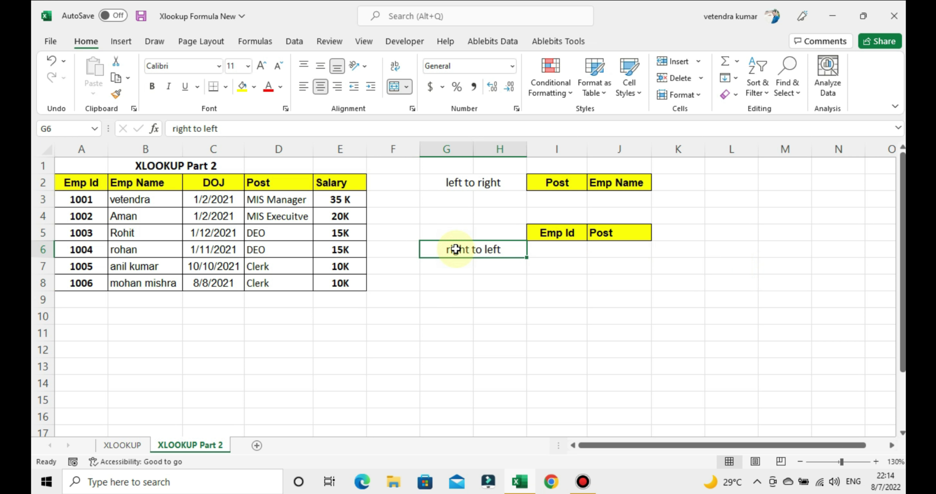
{"action": "left_click_drag", "start_coordinate": [456, 249], "coordinate": [456, 232]}
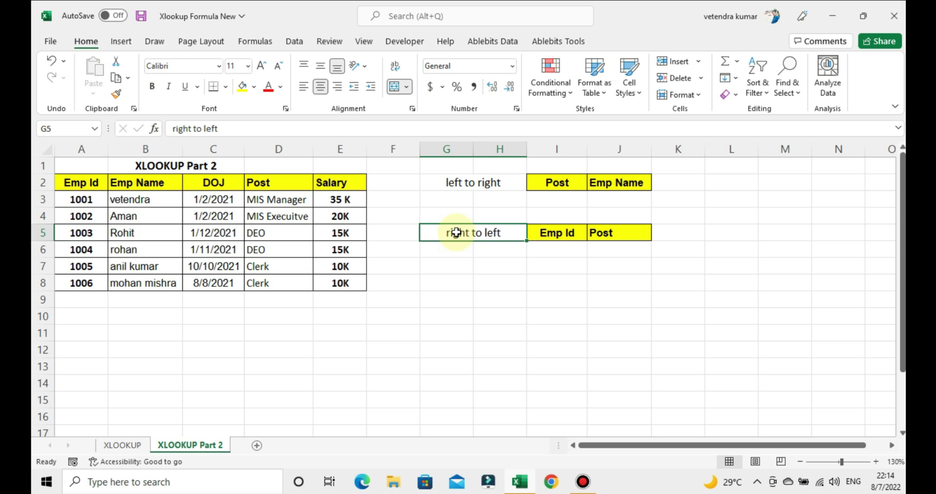
{"action": "left_click_drag", "start_coordinate": [291, 183], "coordinate": [278, 285]}
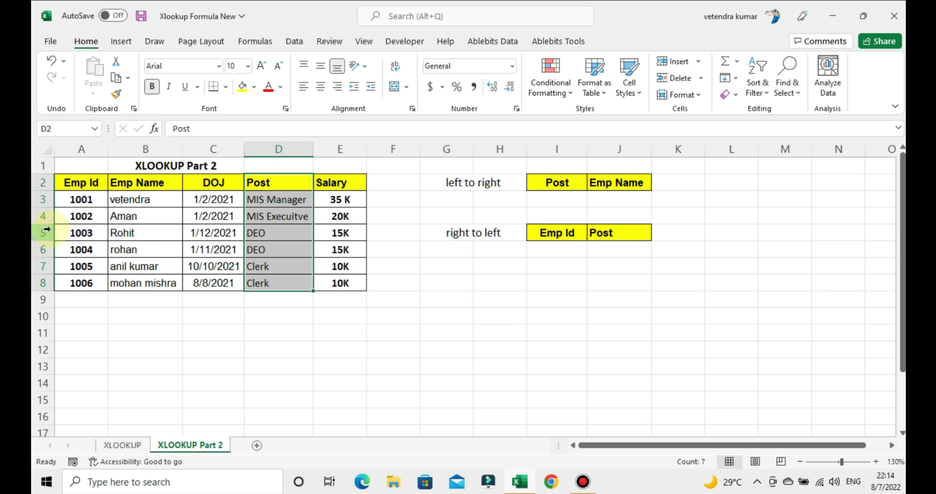
{"action": "left_click_drag", "start_coordinate": [122, 182], "coordinate": [113, 268]}
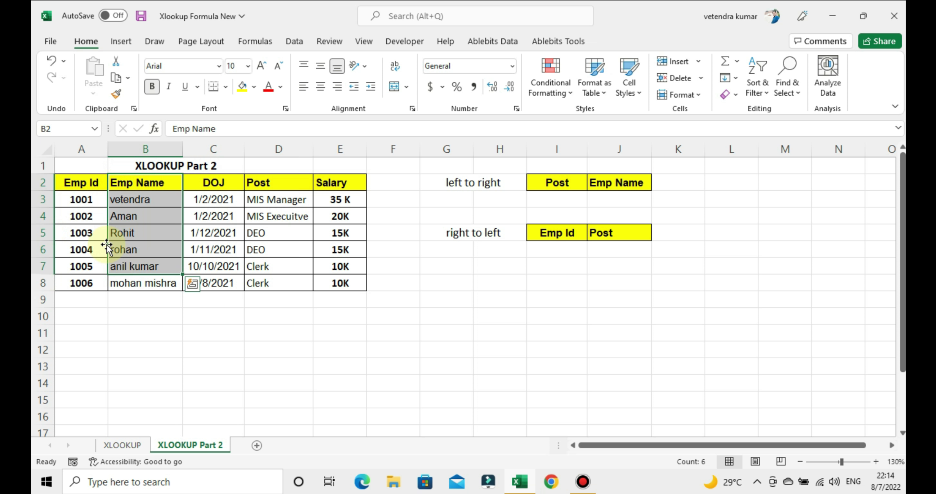
{"action": "left_click_drag", "start_coordinate": [77, 182], "coordinate": [333, 276]}
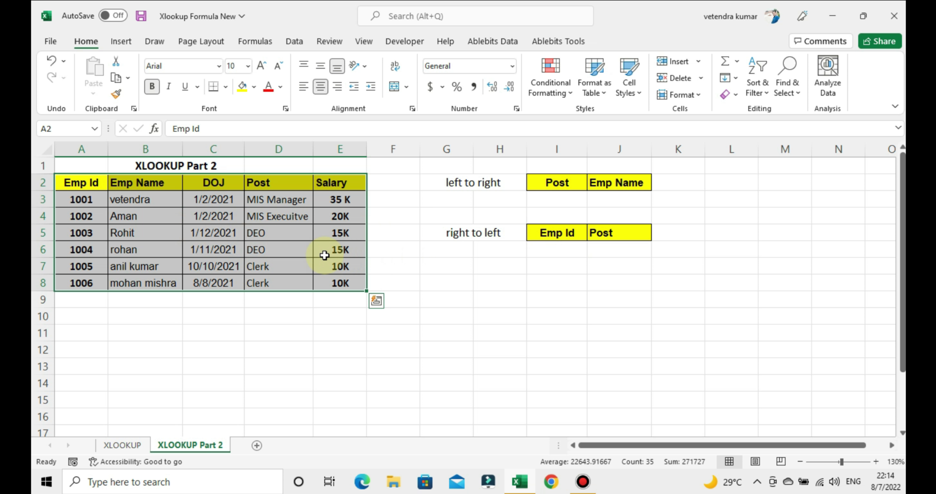
{"action": "left_click", "coordinate": [171, 185]}
{"action": "left_click", "coordinate": [309, 183]}
{"action": "left_click", "coordinate": [332, 182]}
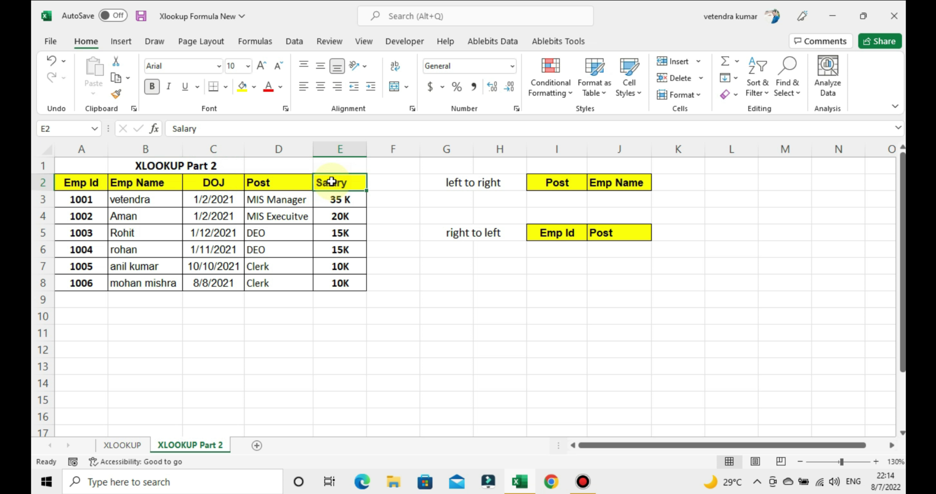
Step: Switch to the XLOOKUP sheet and examine the Emp Id and Salary lookup cells in row 8 with their VLOOKUP counterpart
{"action": "left_click", "coordinate": [122, 445]}
{"action": "left_click", "coordinate": [581, 295]}
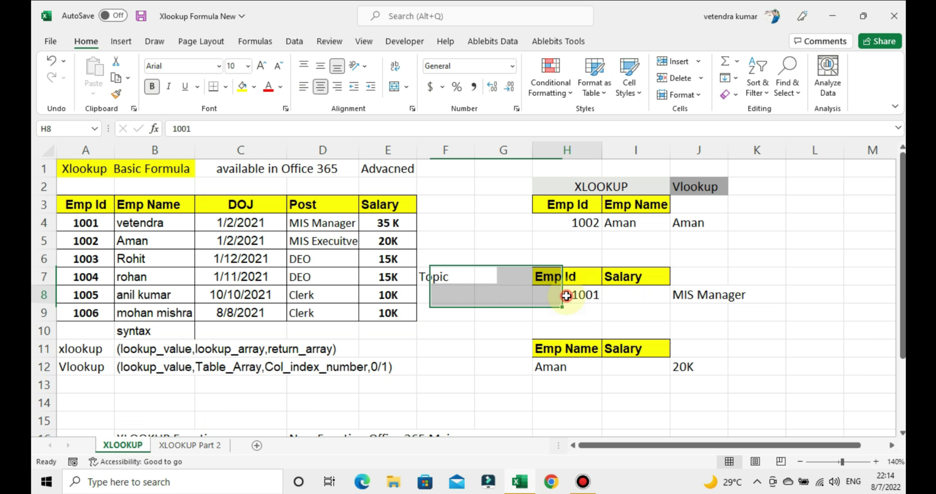
{"action": "left_click", "coordinate": [676, 295]}
{"action": "left_click", "coordinate": [562, 369]}
{"action": "left_click", "coordinate": [583, 295]}
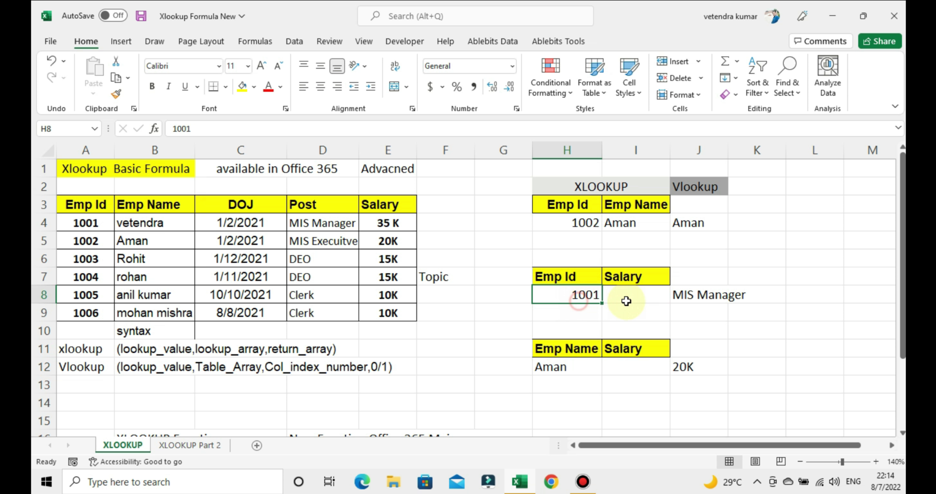
{"action": "left_click", "coordinate": [690, 295]}
{"action": "left_click", "coordinate": [661, 295]}
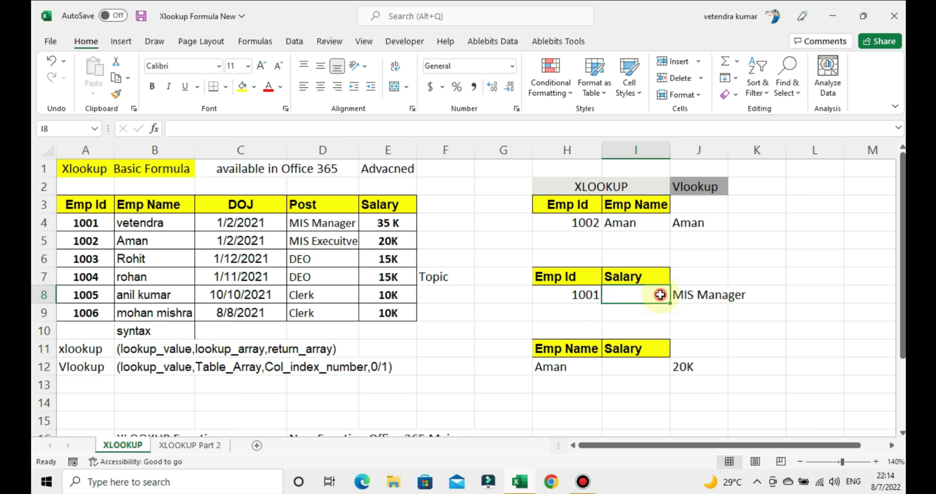
{"action": "left_click", "coordinate": [709, 295]}
{"action": "left_click", "coordinate": [595, 297]}
Step: Enter =XLOOKUP(H8,A3:A9,E3:E9) in I8 to return the salary for the Emp Id in H8
{"action": "left_click", "coordinate": [620, 297]}
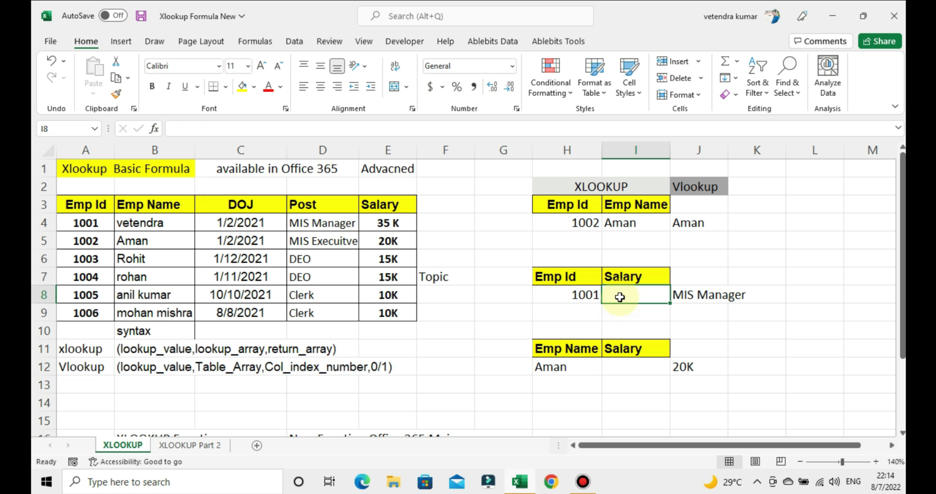
{"action": "type", "text": "=x"}
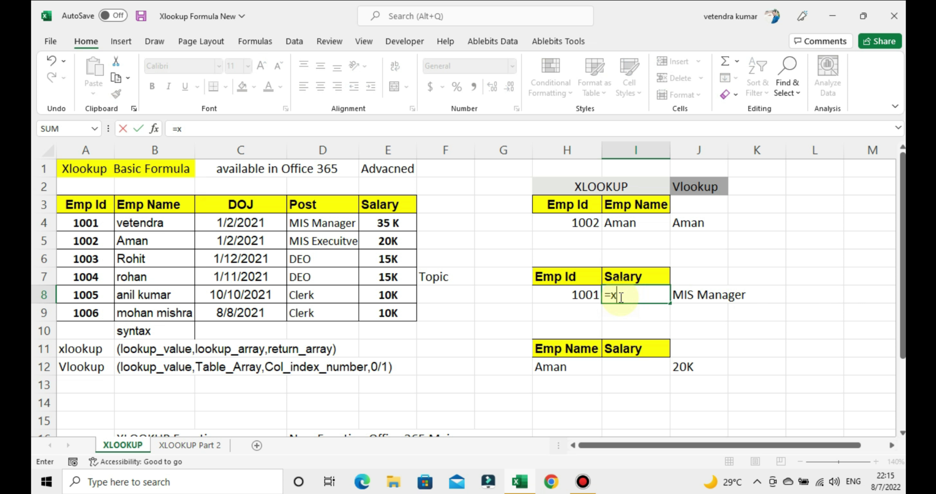
{"action": "type", "text": "loo"}
{"action": "key", "text": "Tab"}
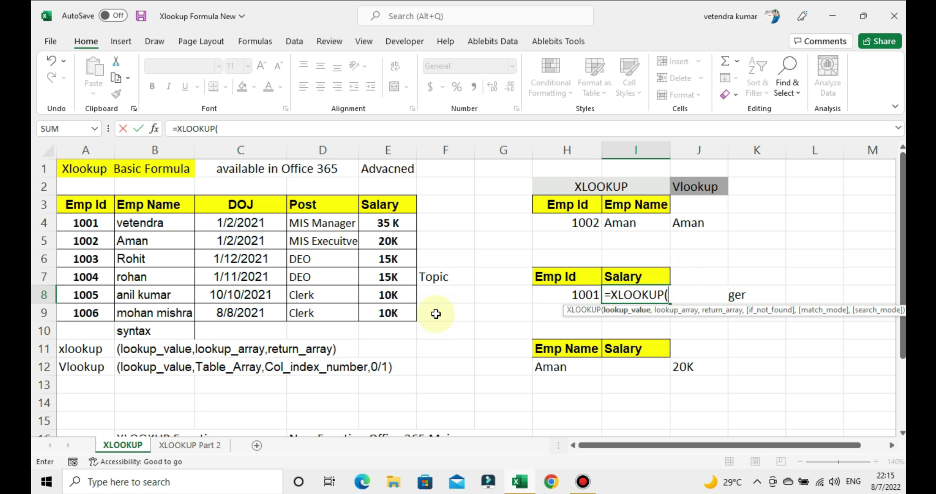
{"action": "left_click", "coordinate": [560, 294]}
{"action": "type", "text": ","}
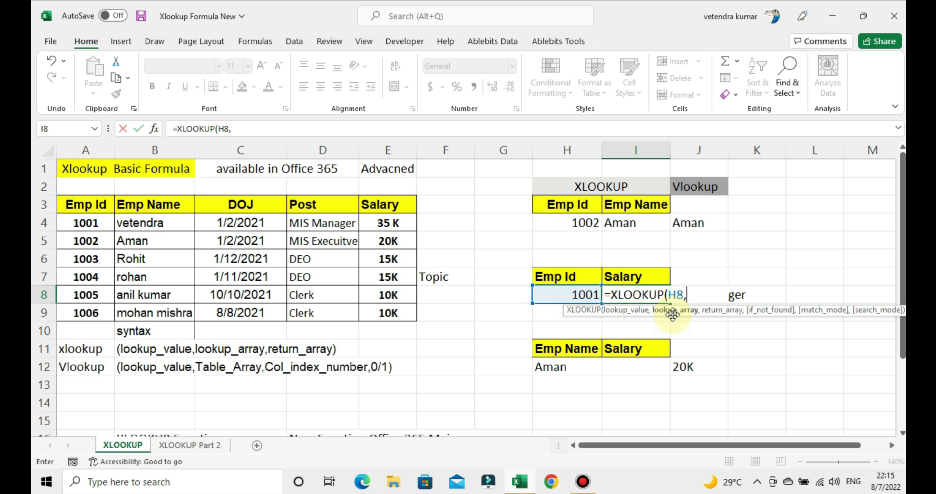
{"action": "left_click_drag", "start_coordinate": [87, 209], "coordinate": [90, 313]}
{"action": "type", "text": ","}
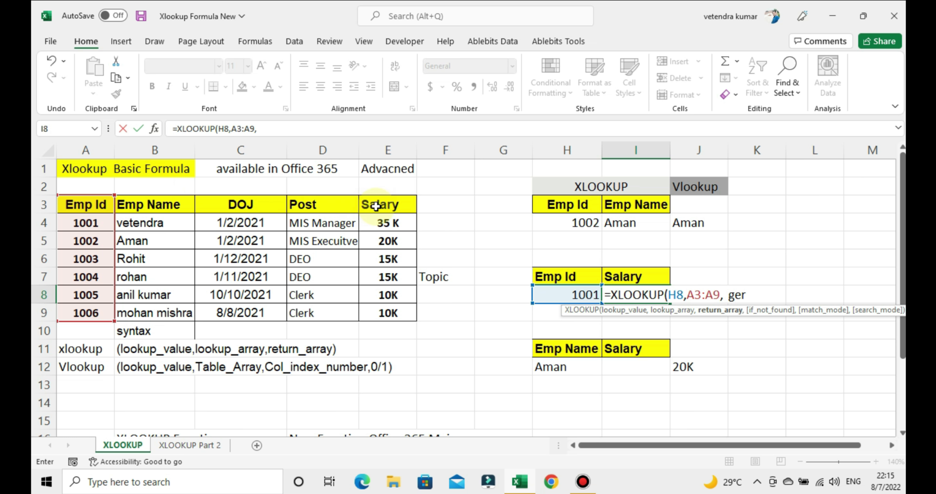
{"action": "left_click_drag", "start_coordinate": [379, 206], "coordinate": [382, 306]}
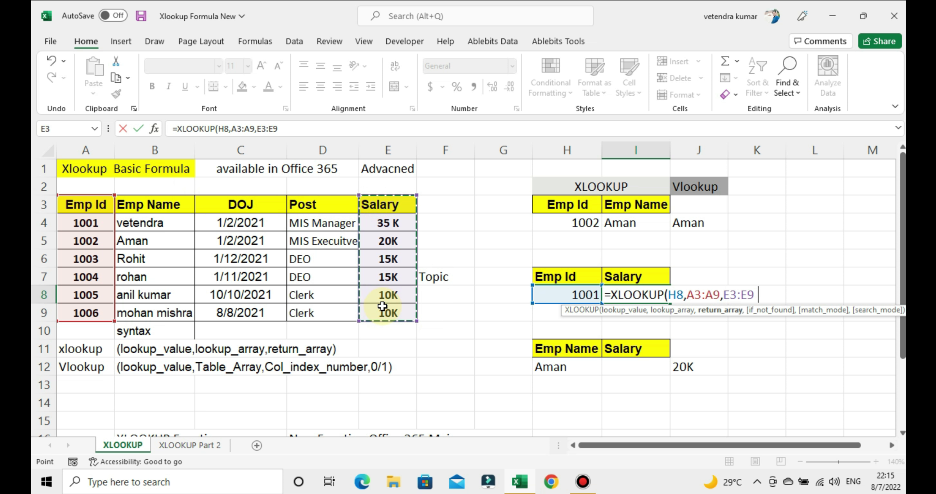
{"action": "type", "text": ")"}
{"action": "key", "text": "Return"}
{"action": "key", "text": "Up"}
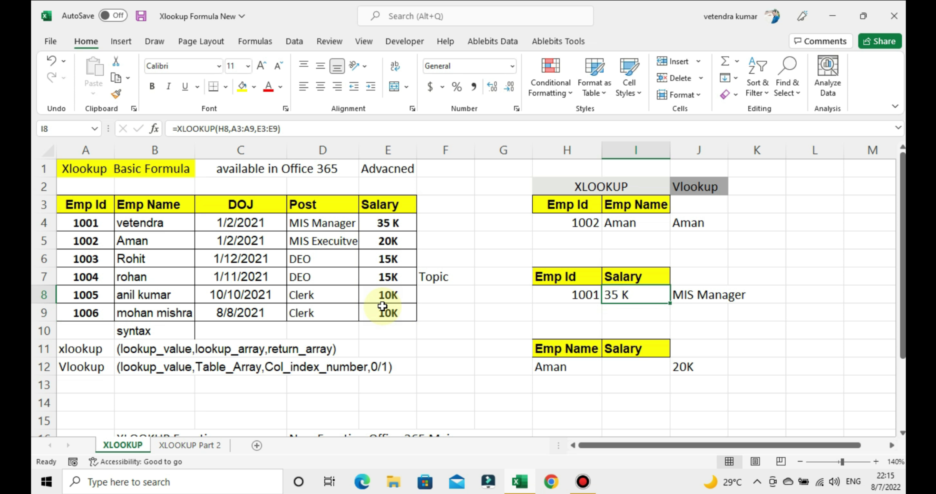
Step: Change the column index of the VLOOKUP formula in J8 to 5 so it returns the Salary column
{"action": "key", "text": "Right"}
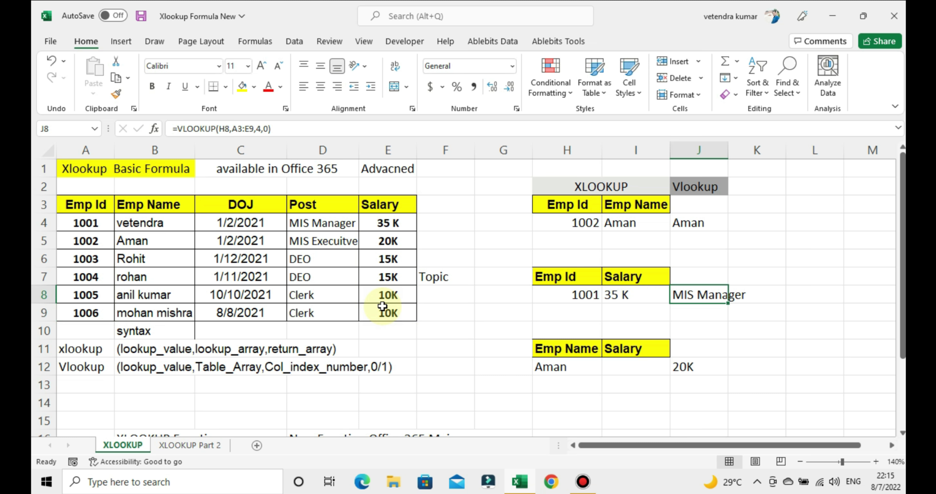
{"action": "key", "text": "F2"}
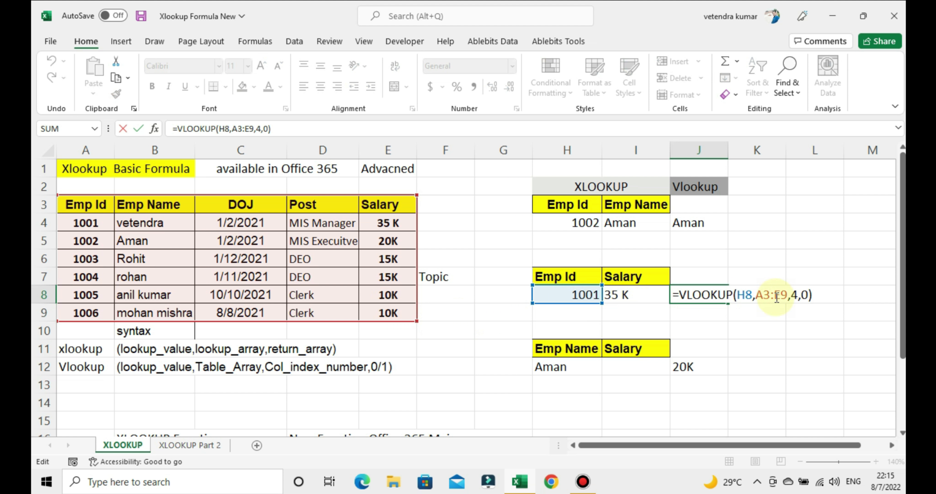
{"action": "left_click", "coordinate": [795, 296]}
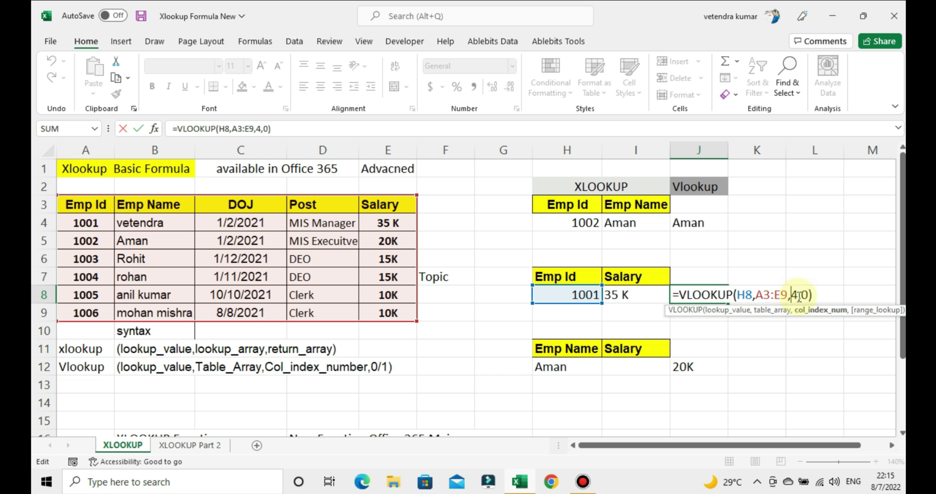
{"action": "key", "text": "Delete"}
{"action": "type", "text": "5"}
{"action": "key", "text": "Return"}
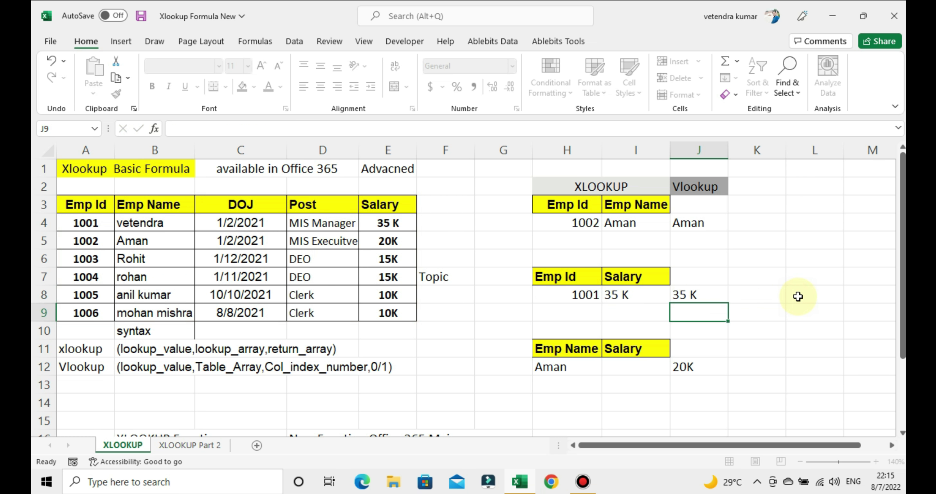
{"action": "left_click", "coordinate": [718, 297]}
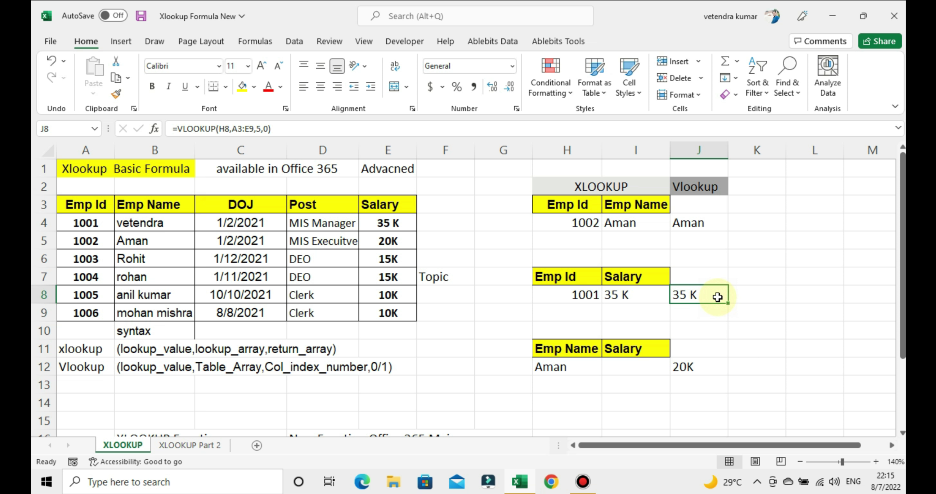
Step: Insert a blank column before the employee table's Salary column and undo the insertion
{"action": "left_click", "coordinate": [382, 149]}
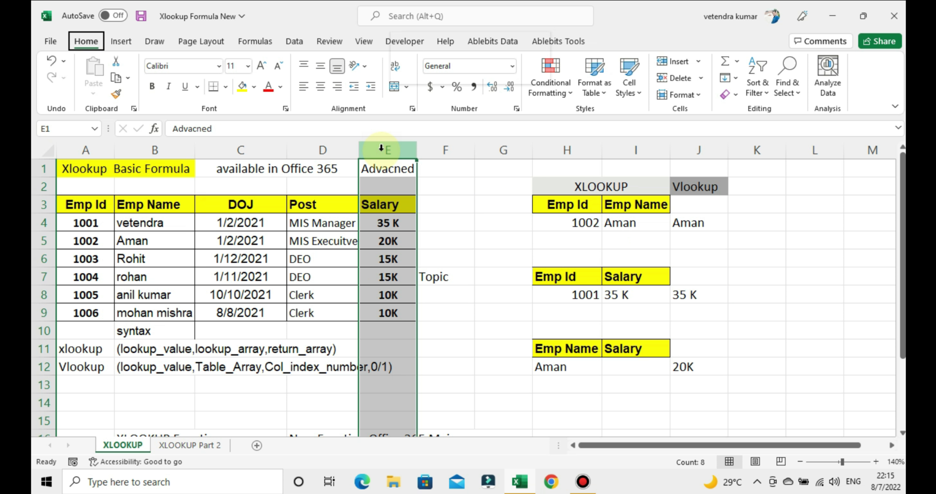
{"action": "key", "text": "ctrl+shift+plus"}
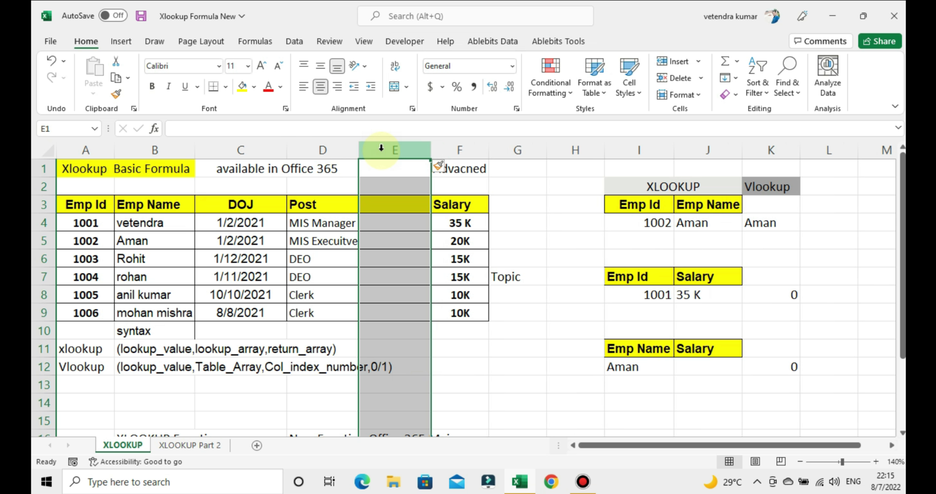
{"action": "key", "text": "ctrl+z"}
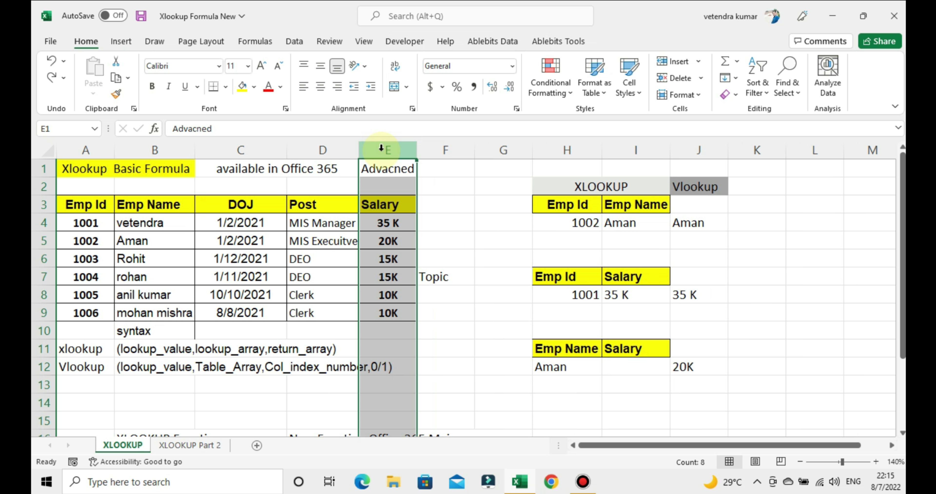
Step: Enter =XLOOKUP(H12,B3:B9,D3:D9) in I12 to return the post for the employee name in H12
{"action": "left_click", "coordinate": [563, 371]}
{"action": "left_click", "coordinate": [643, 369]}
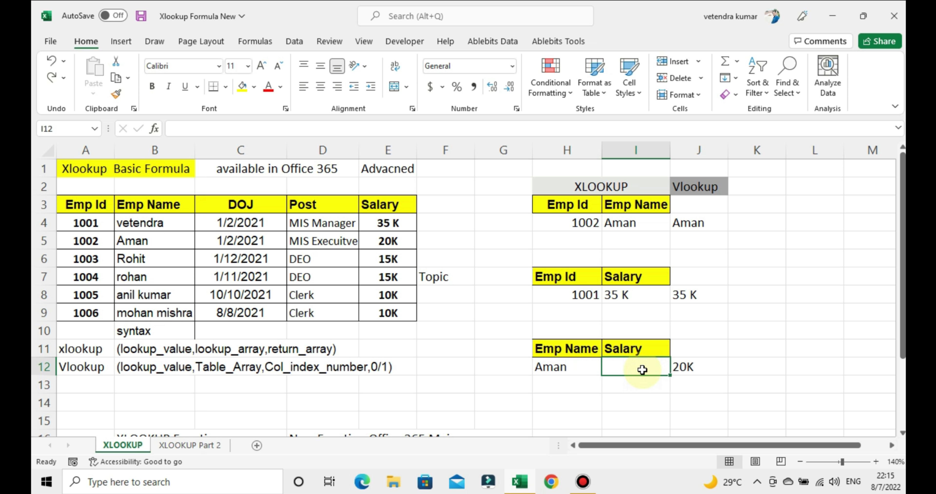
{"action": "type", "text": "=x"}
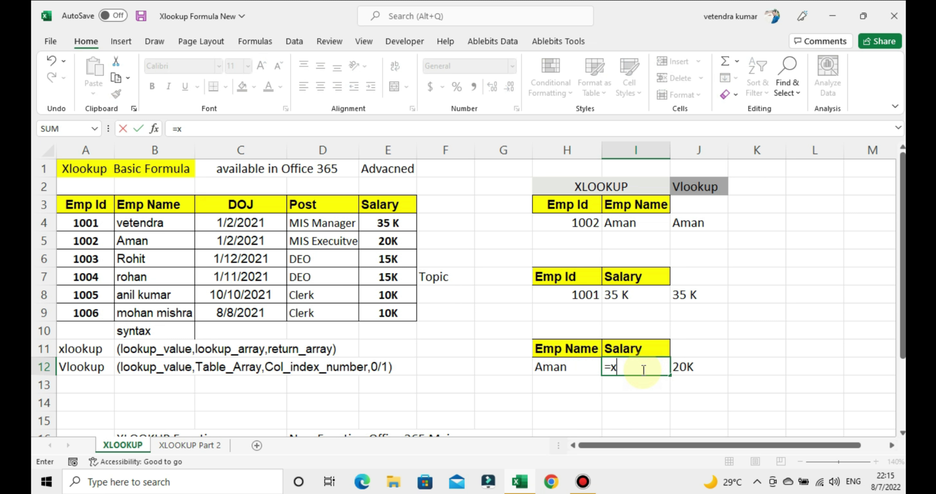
{"action": "type", "text": "lookup("}
{"action": "left_click", "coordinate": [554, 366]}
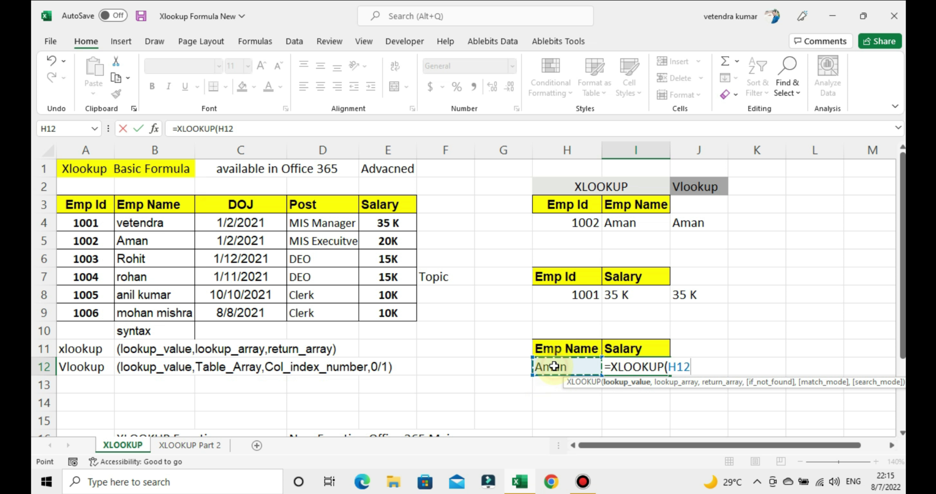
{"action": "type", "text": ","}
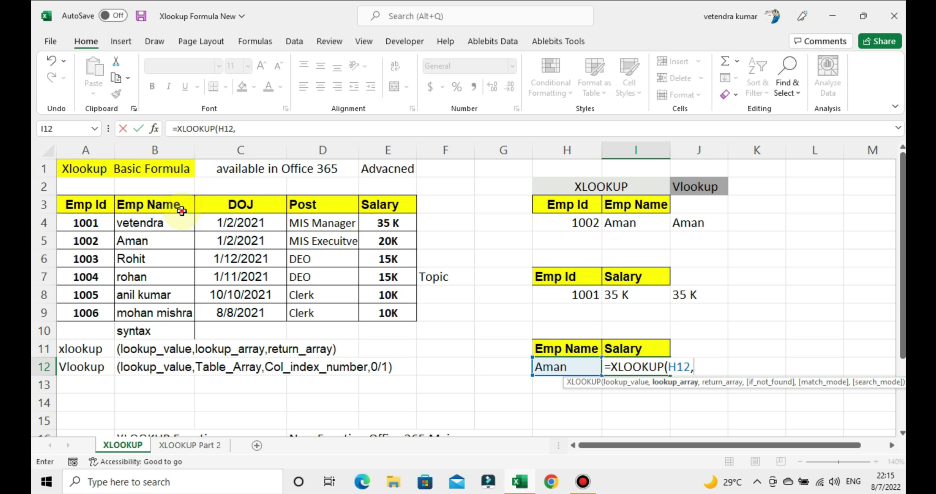
{"action": "left_click_drag", "start_coordinate": [178, 205], "coordinate": [175, 310]}
{"action": "type", "text": ","}
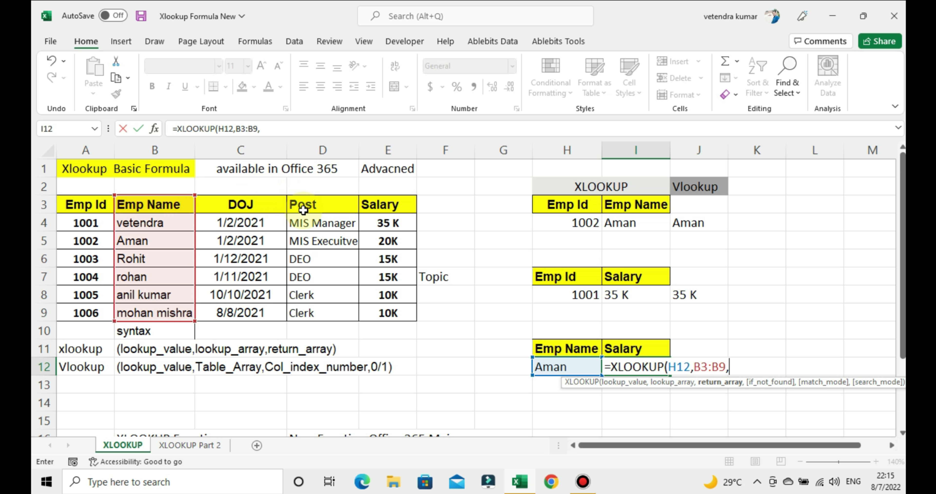
{"action": "left_click_drag", "start_coordinate": [313, 218], "coordinate": [322, 310]}
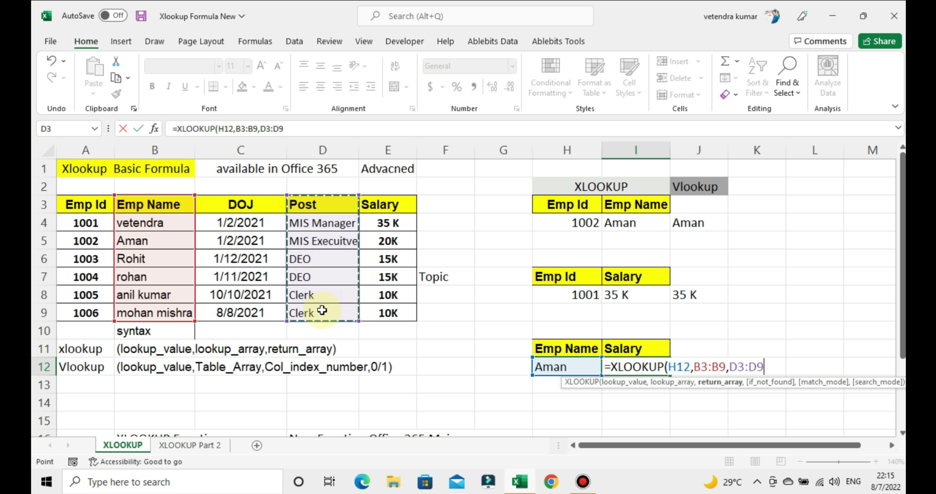
{"action": "key", "text": "Return"}
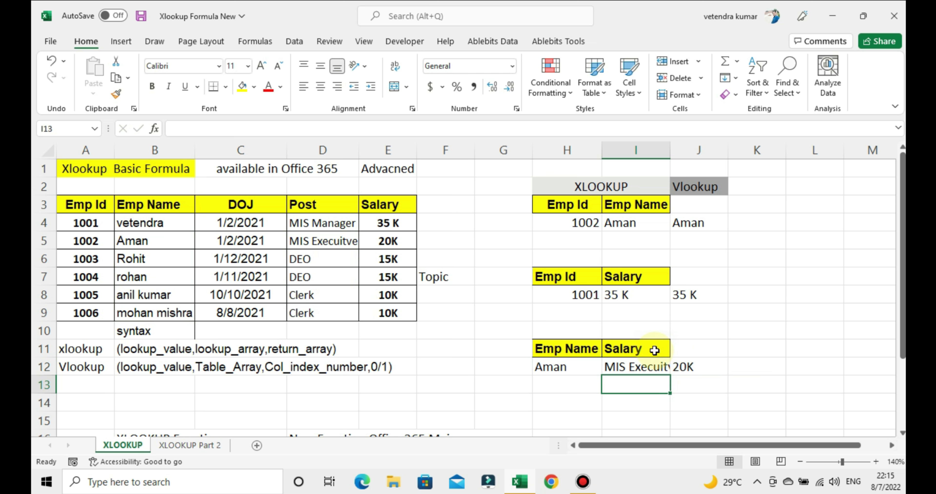
Step: Change the header in I11 above the new XLOOKUP result to Post
{"action": "left_click", "coordinate": [654, 350]}
{"action": "type", "text": "Post"}
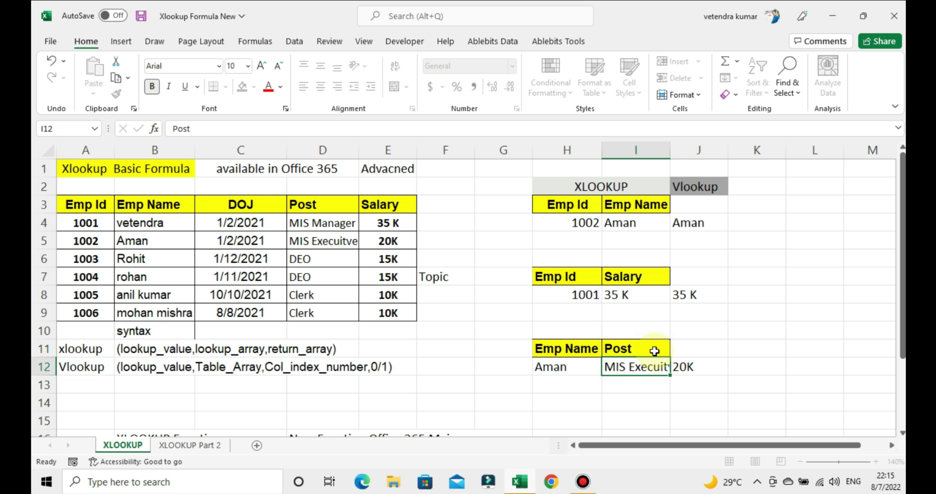
{"action": "key", "text": "Return"}
Step: Clear the VLOOKUP formula from J12 and save the workbook
{"action": "left_click", "coordinate": [696, 364]}
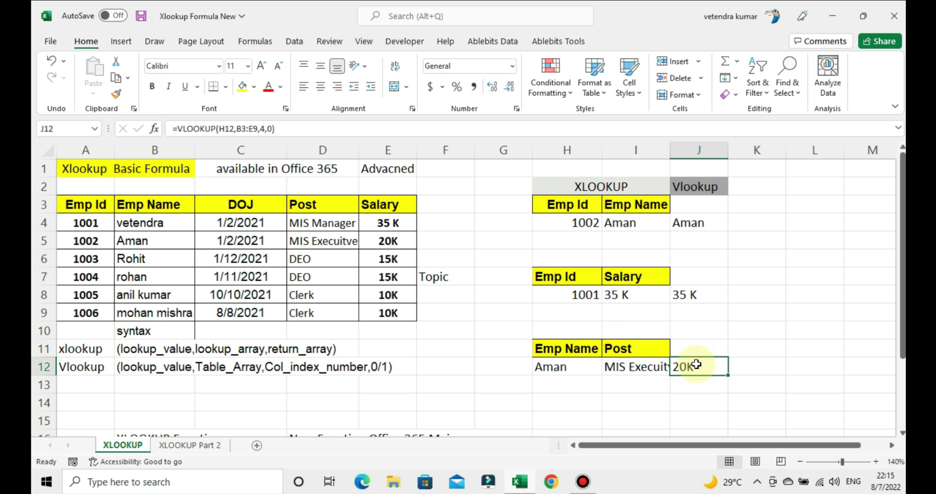
{"action": "key", "text": "Delete"}
{"action": "key", "text": "ctrl+s"}
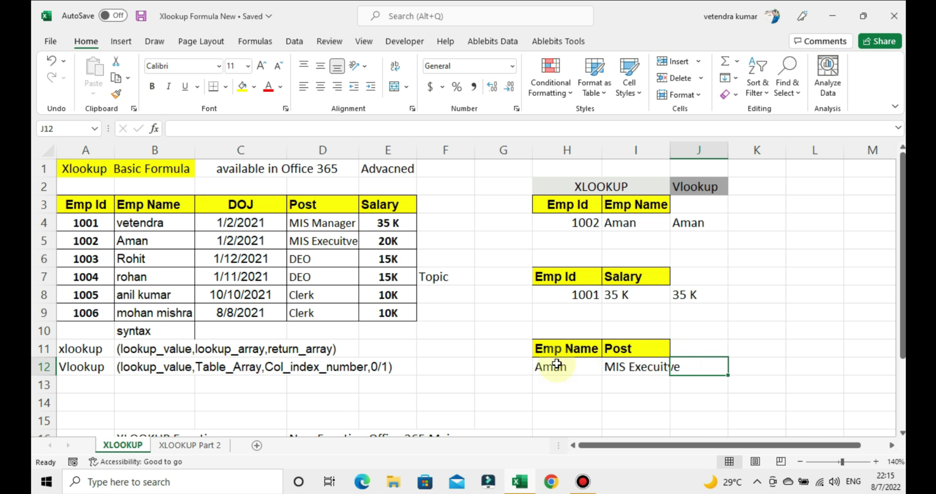
{"action": "scroll", "coordinate": [305, 372], "scroll_direction": "down", "scroll_amount": 1}
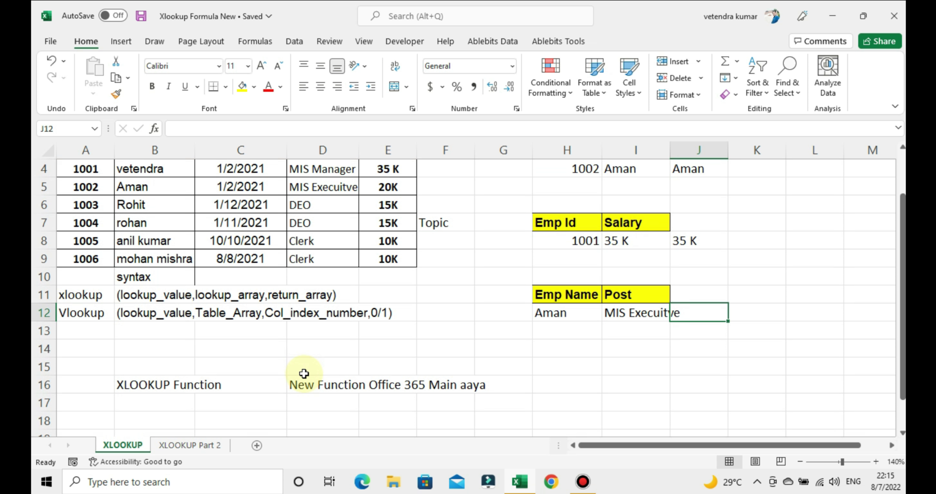
{"action": "scroll", "coordinate": [304, 373], "scroll_direction": "up", "scroll_amount": 1}
{"action": "left_click", "coordinate": [189, 444]}
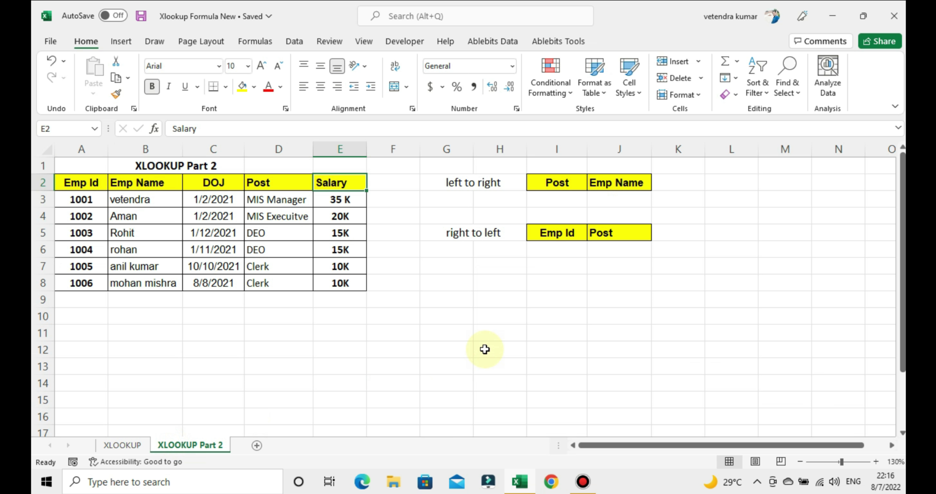
{"action": "left_click", "coordinate": [123, 444]}
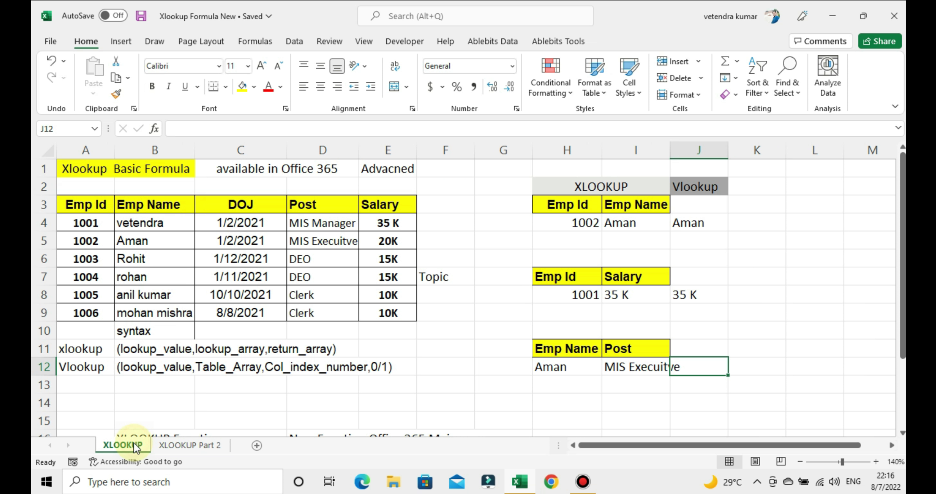
{"action": "left_click", "coordinate": [565, 365]}
{"action": "left_click", "coordinate": [620, 366]}
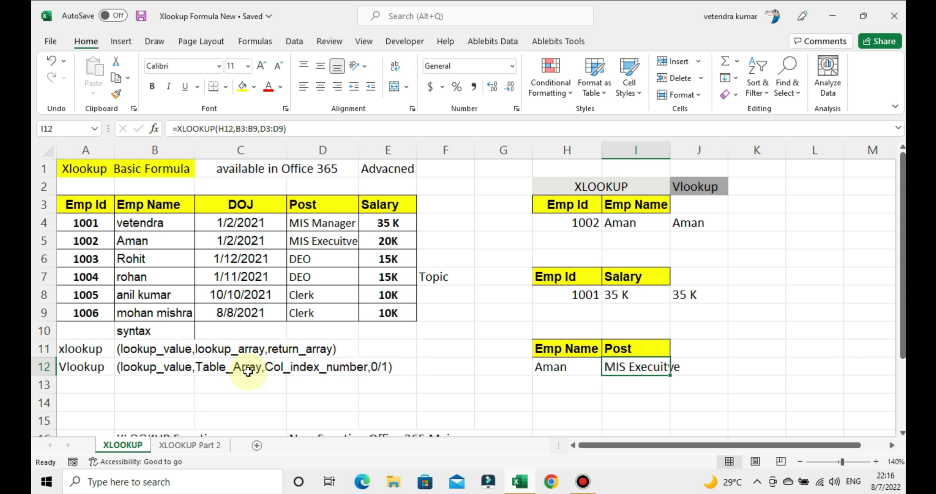
Step: On the XLOOKUP Part 2 sheet, change the Post header in J5 of the right-to-left example to DOJ
{"action": "left_click", "coordinate": [168, 445]}
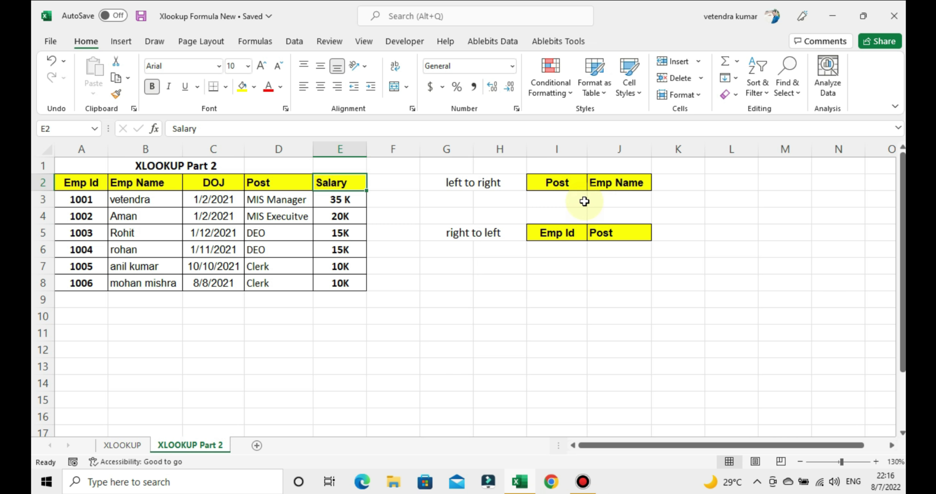
{"action": "left_click", "coordinate": [558, 200]}
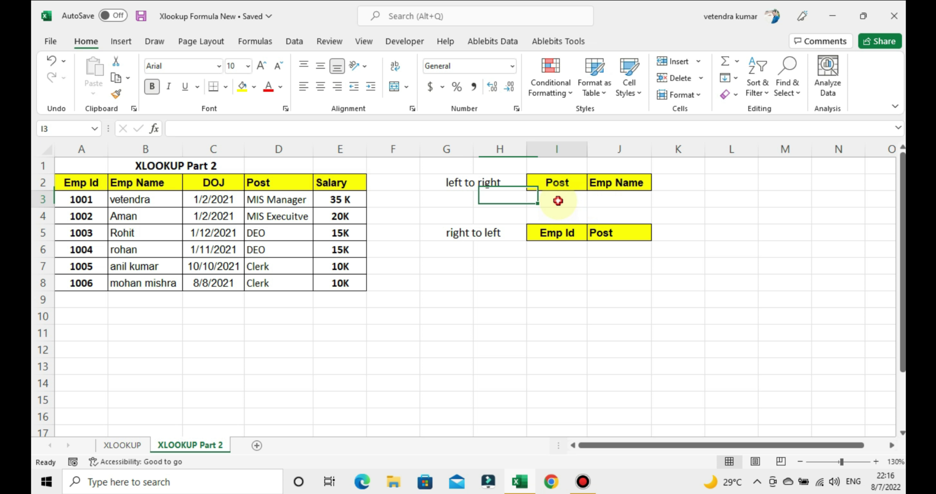
{"action": "left_click", "coordinate": [604, 196]}
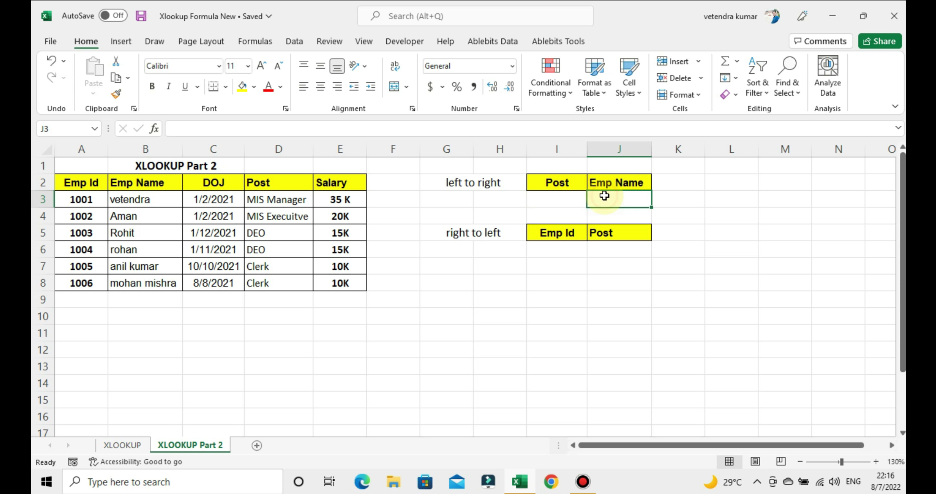
{"action": "left_click", "coordinate": [567, 233]}
{"action": "left_click", "coordinate": [620, 231]}
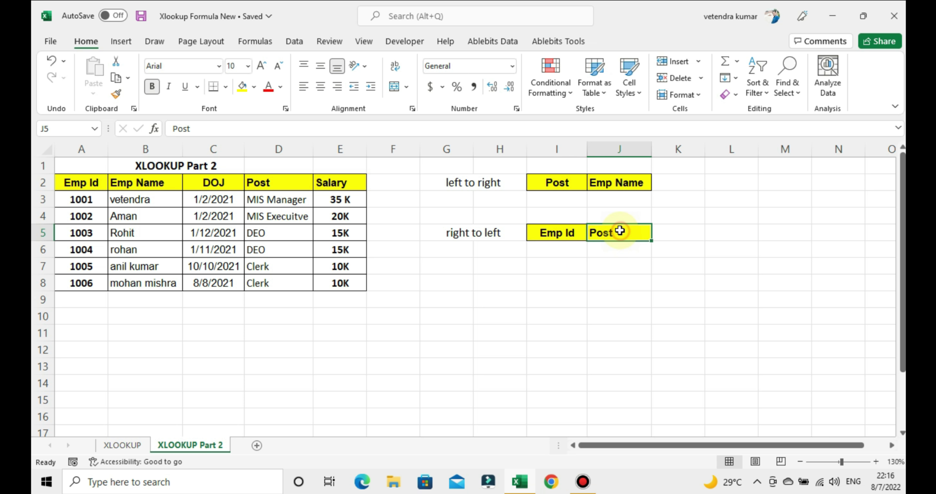
{"action": "type", "text": "DOJ"}
{"action": "key", "text": "Return"}
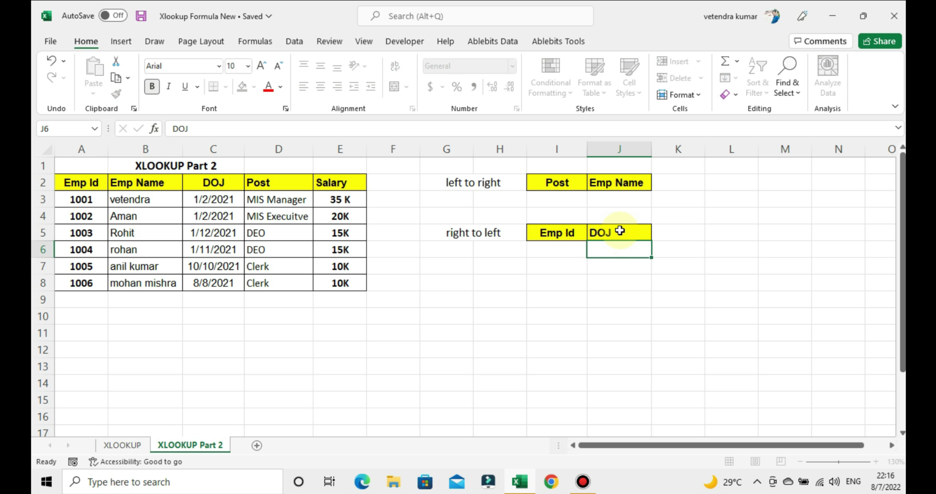
Step: Start an XLOOKUP formula in J3 under Emp Name, using I3 as the lookup value
{"action": "left_click", "coordinate": [602, 197]}
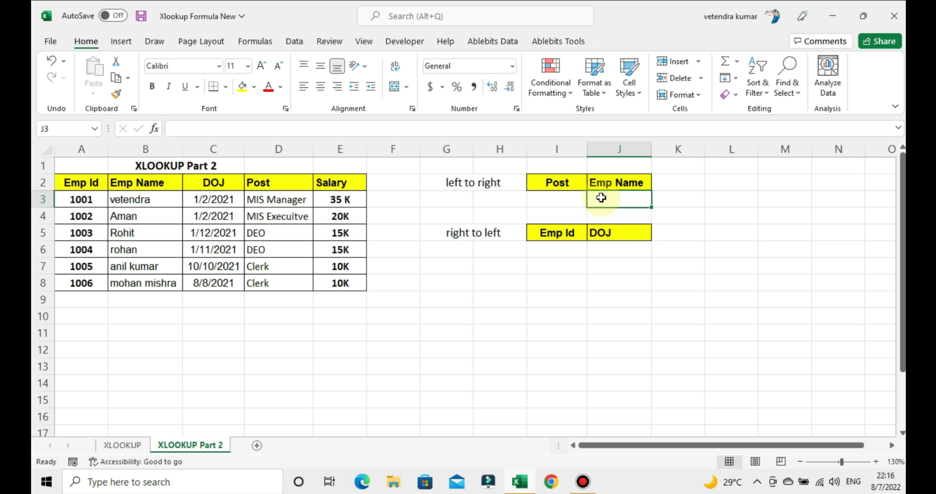
{"action": "type", "text": "=xloo"}
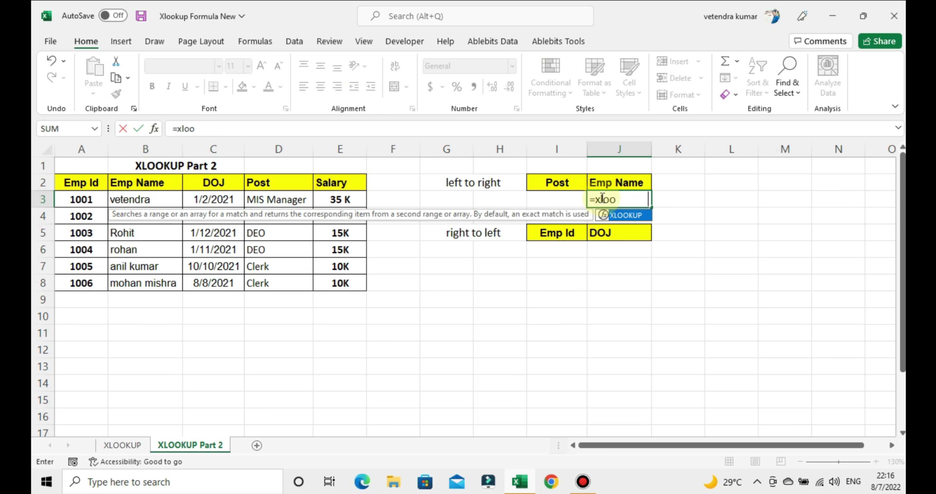
{"action": "key", "text": "Tab"}
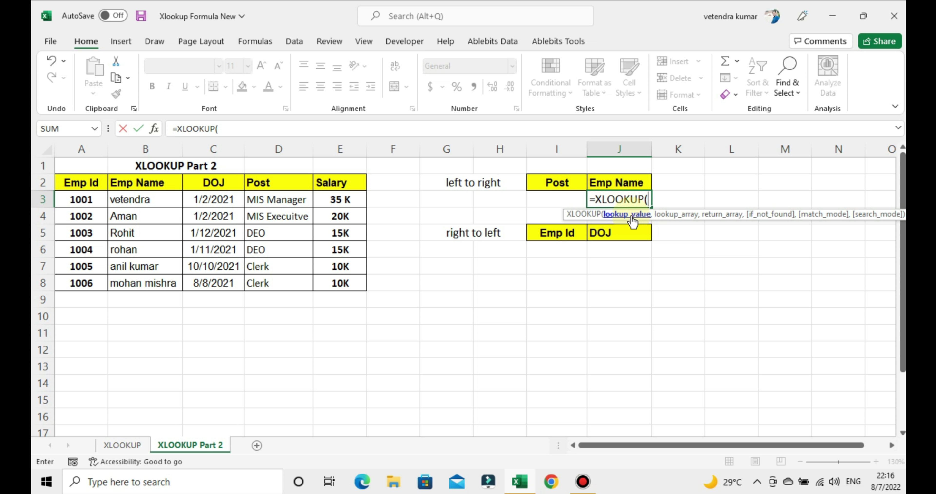
{"action": "left_click", "coordinate": [558, 196]}
{"action": "type", "text": ","}
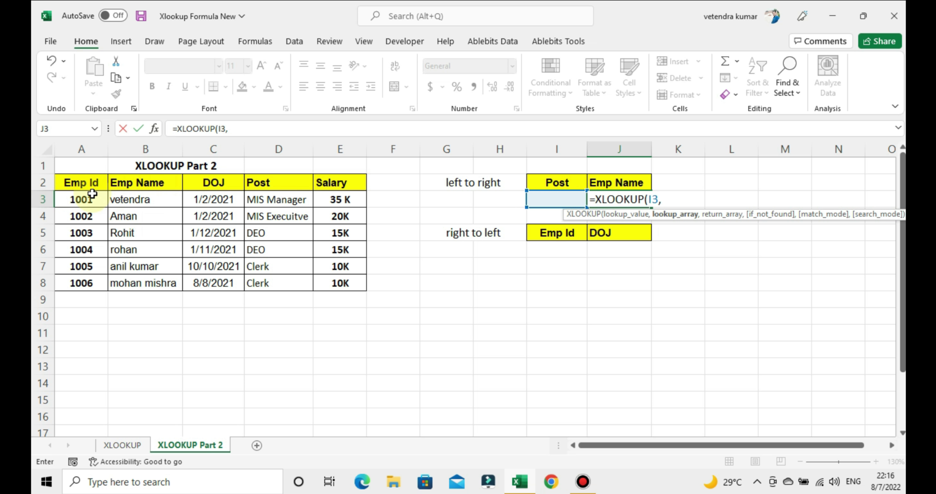
{"action": "left_click_drag", "start_coordinate": [303, 184], "coordinate": [297, 273]}
{"action": "type", "text": ","}
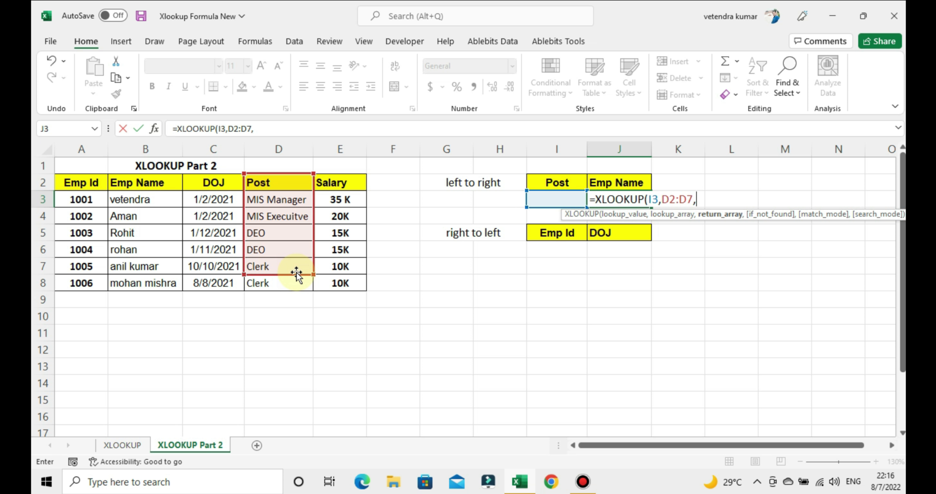
{"action": "key", "text": "BackSpace"}
{"action": "key", "text": "Return"}
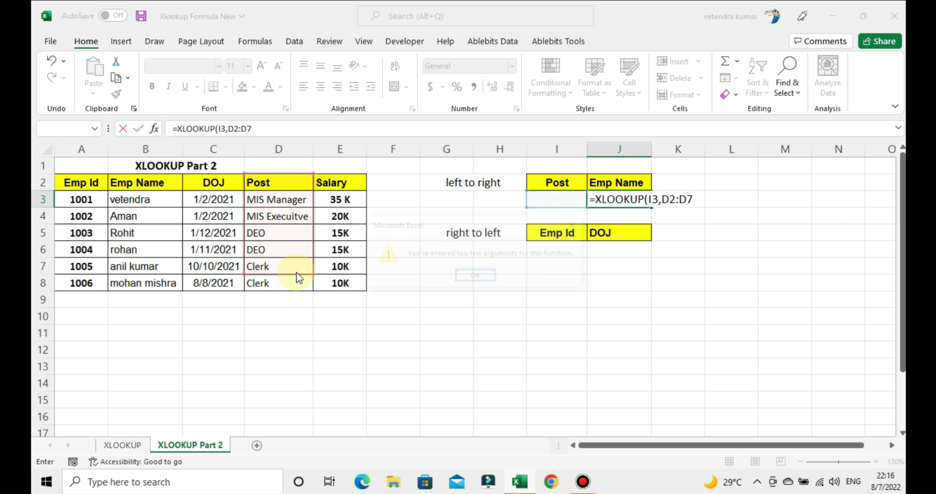
{"action": "key", "text": "Return"}
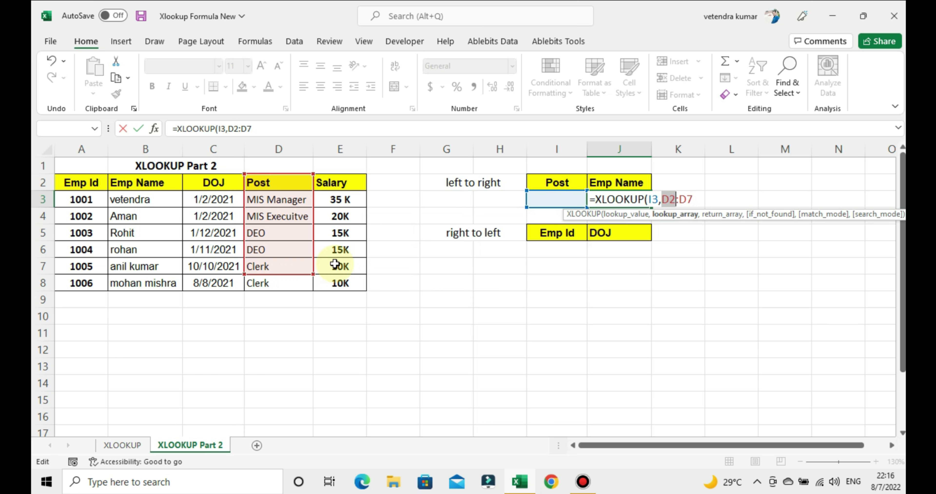
{"action": "key", "text": "BackSpace"}
{"action": "key", "text": "BackSpace"}
{"action": "key", "text": "BackSpace"}
{"action": "key", "text": "BackSpace"}
{"action": "key", "text": "BackSpace"}
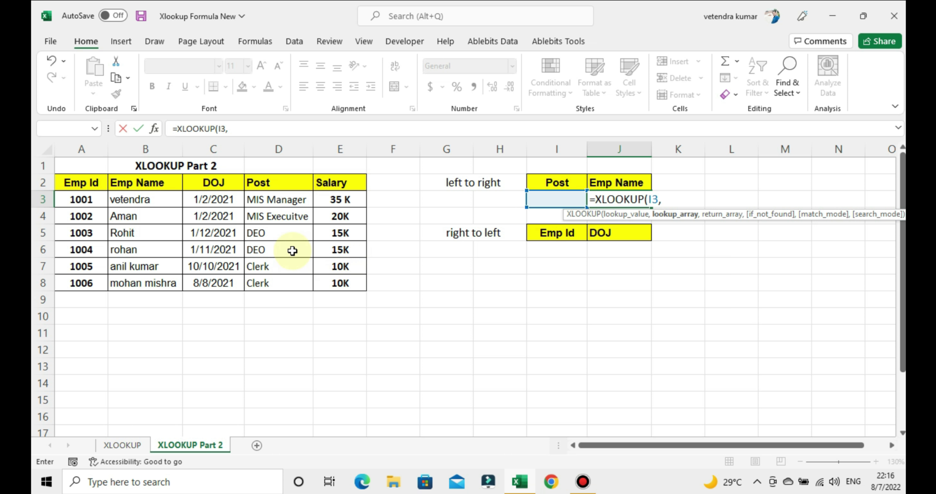
Step: Complete the J3 XLOOKUP formula with lookup array D2:D8, return array B2:B8 and "Not found" as the if-not-found text
{"action": "left_click_drag", "start_coordinate": [285, 185], "coordinate": [287, 277]}
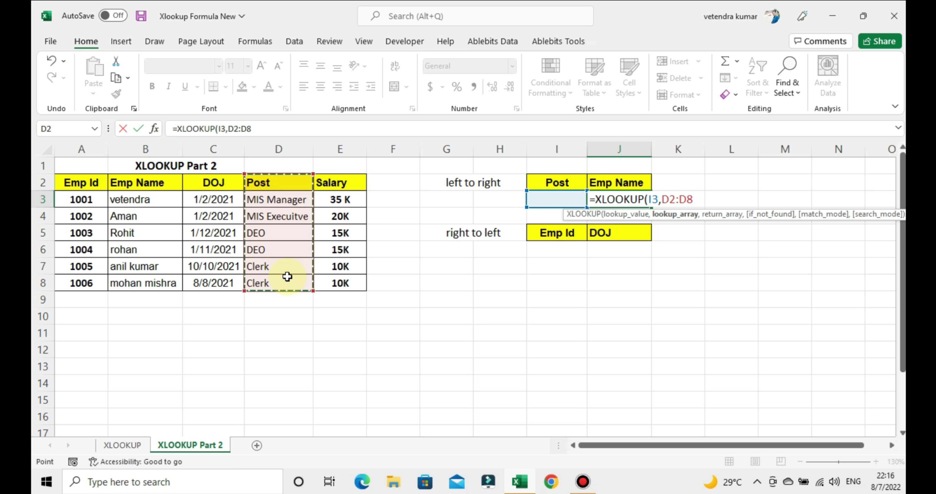
{"action": "type", "text": ","}
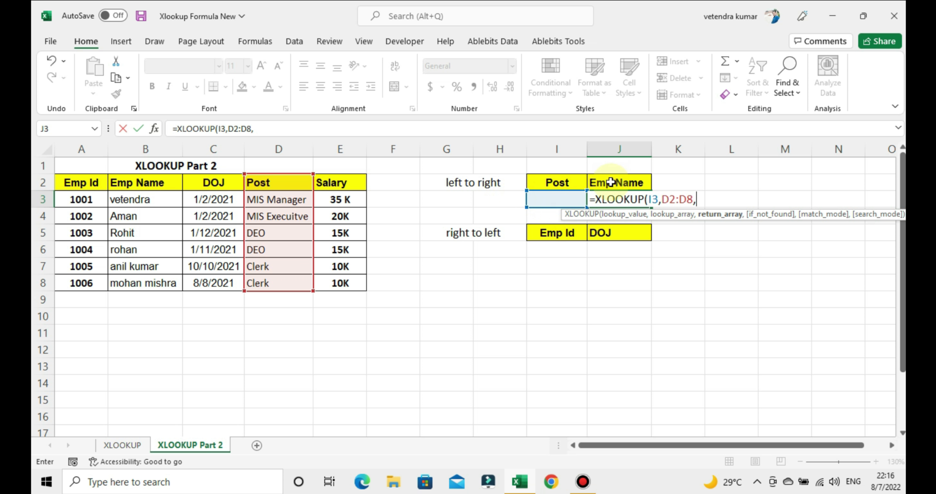
{"action": "left_click_drag", "start_coordinate": [149, 182], "coordinate": [145, 278]}
{"action": "type", "text": ","}
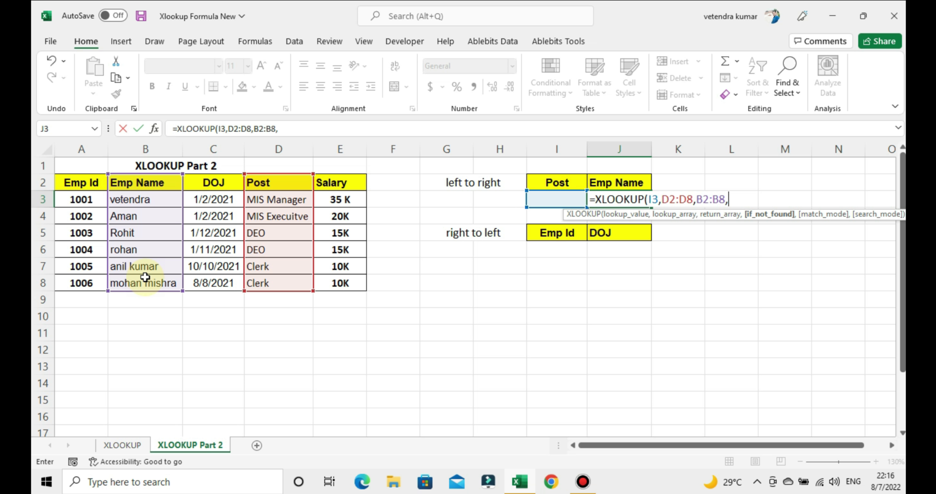
{"action": "type", "text": "\"Not"}
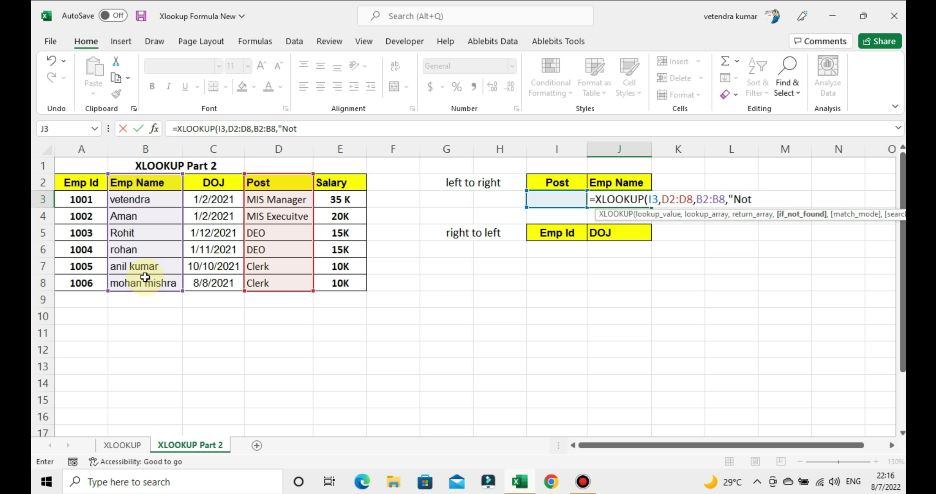
{"action": "type", "text": " found\""}
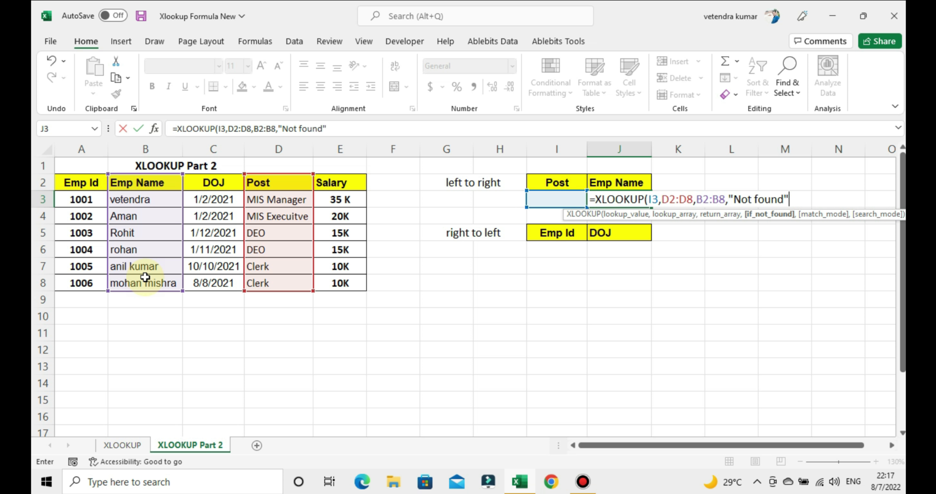
{"action": "type", "text": ")"}
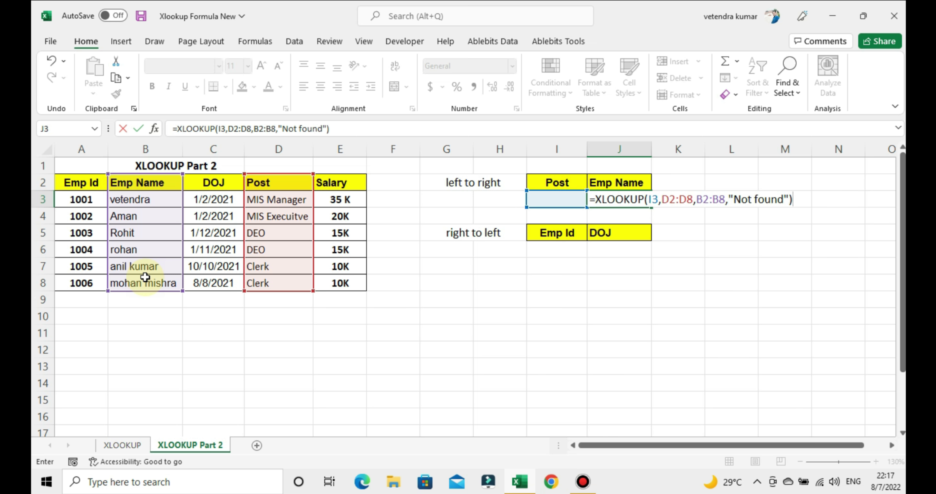
{"action": "key", "text": "ctrl+Return"}
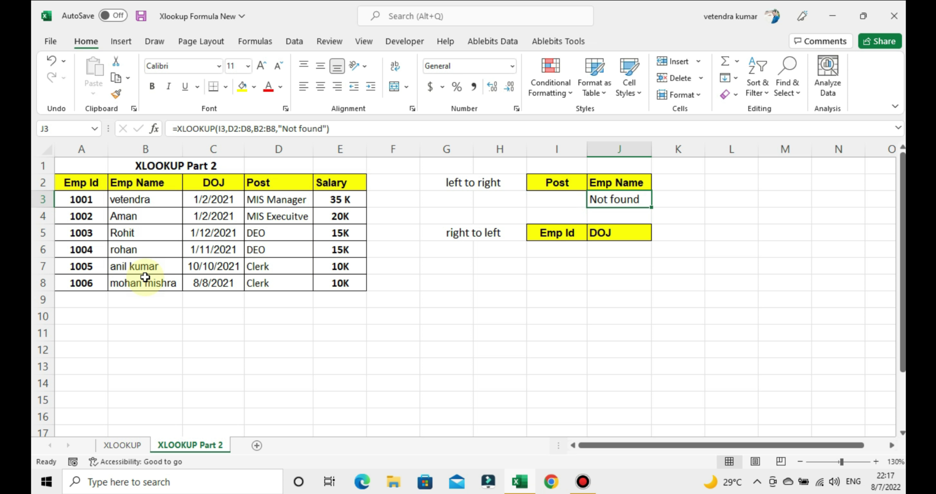
Step: Enter MIS Manager as the lookup post in I3
{"action": "key", "text": "Left"}
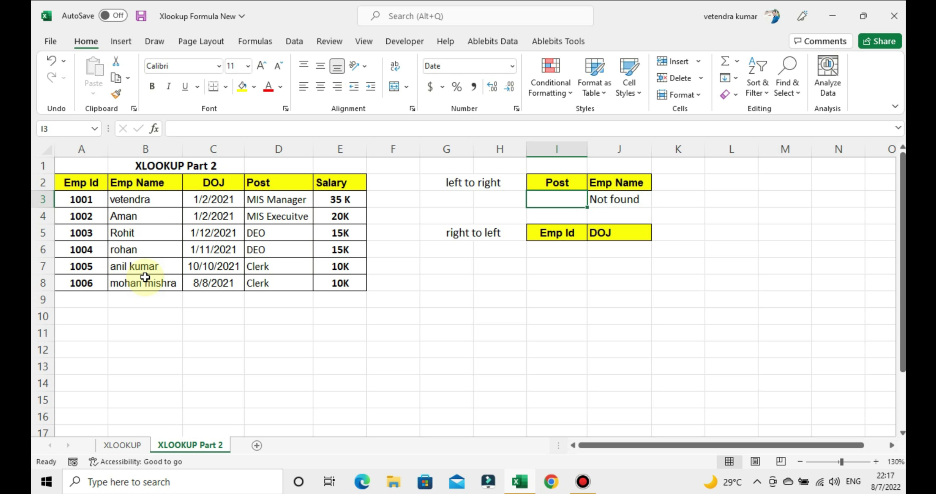
{"action": "type", "text": "M"}
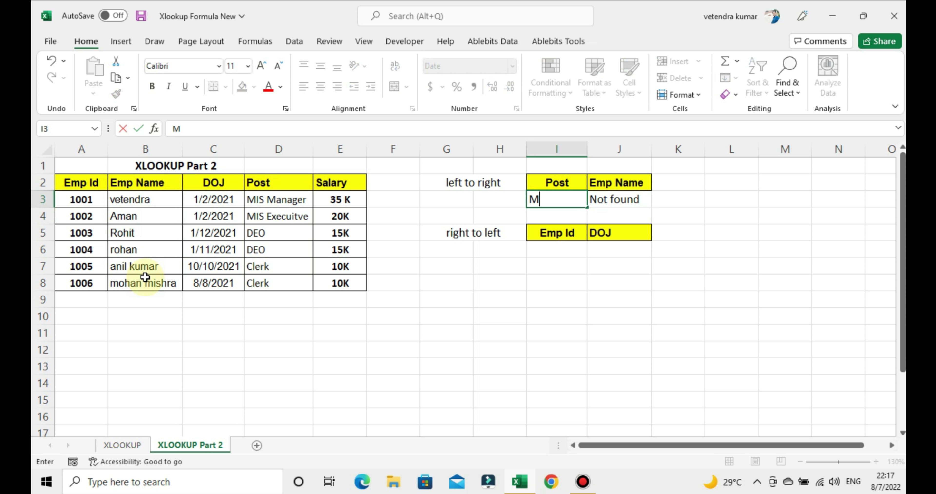
{"action": "type", "text": "IS Manager"}
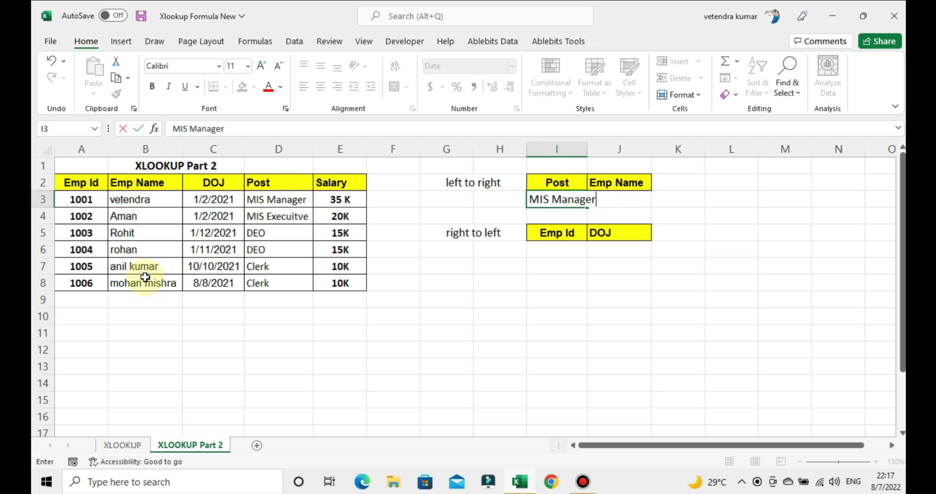
{"action": "key", "text": "Return"}
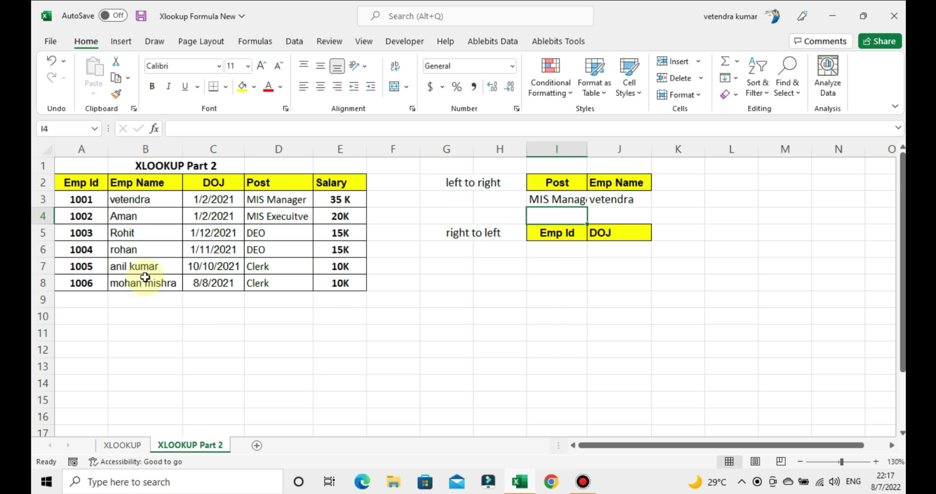
Step: Change the lookup post in I3 to MIS Executive
{"action": "key", "text": "Up"}
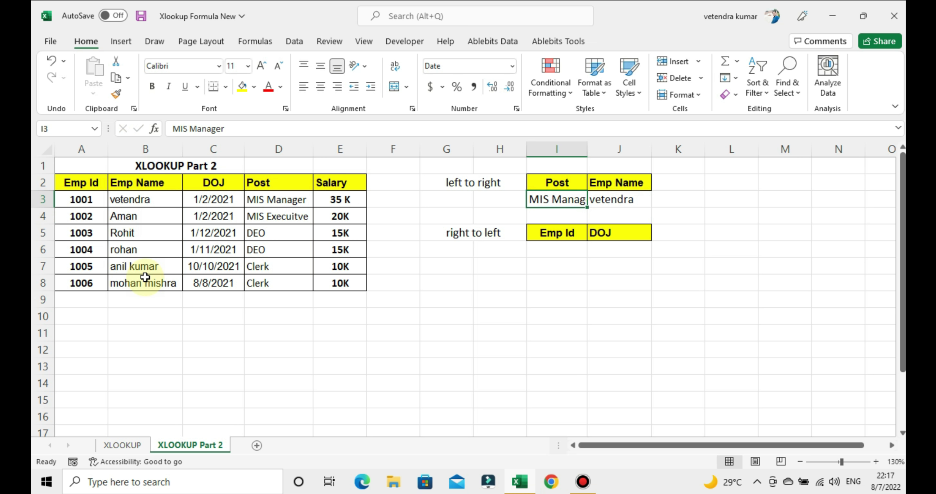
{"action": "key", "text": "F2"}
{"action": "key", "text": "BackSpace"}
{"action": "key", "text": "BackSpace"}
{"action": "key", "text": "BackSpace"}
{"action": "key", "text": "BackSpace"}
{"action": "key", "text": "BackSpace"}
{"action": "key", "text": "BackSpace"}
{"action": "key", "text": "BackSpace"}
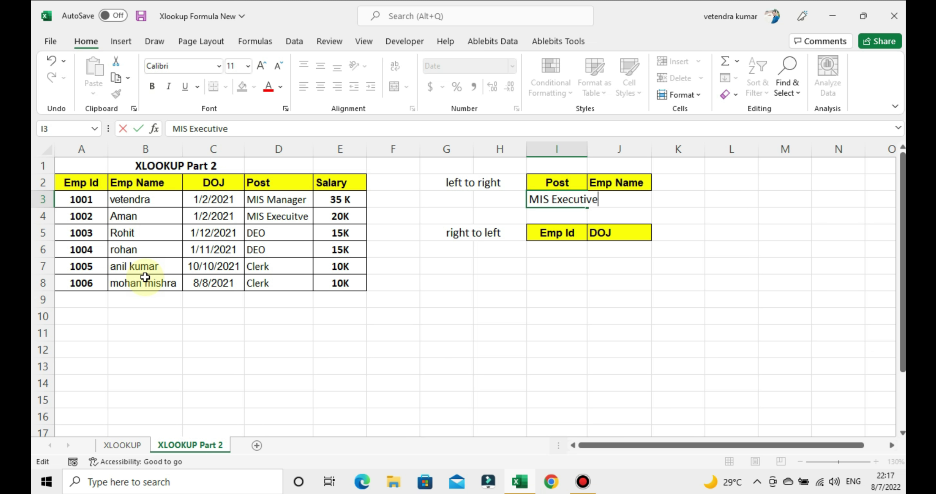
{"action": "key", "text": "Return"}
{"action": "key", "text": "Right"}
{"action": "key", "text": "Down"}
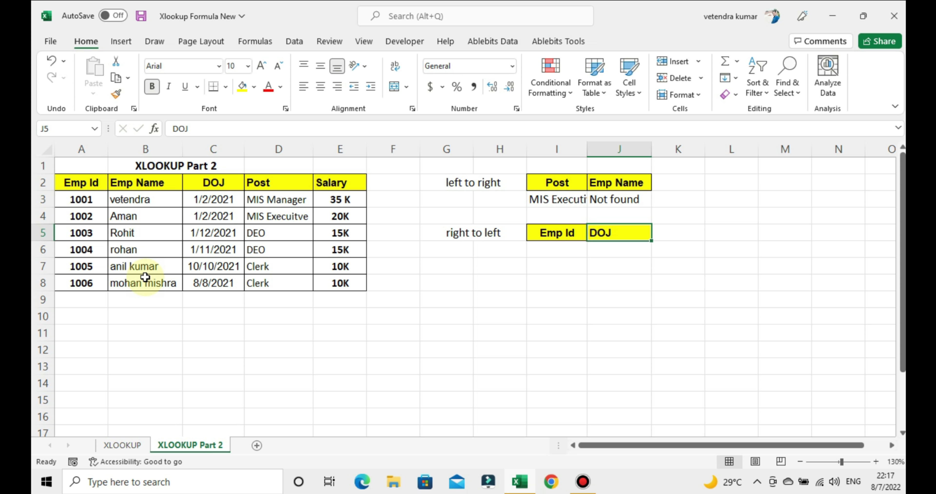
Step: Change the lookup post in I3 to MIS Execuitve, matching the spelling used in the employee table's Post column
{"action": "key", "text": "Up"}
{"action": "key", "text": "Left"}
{"action": "key", "text": "Up"}
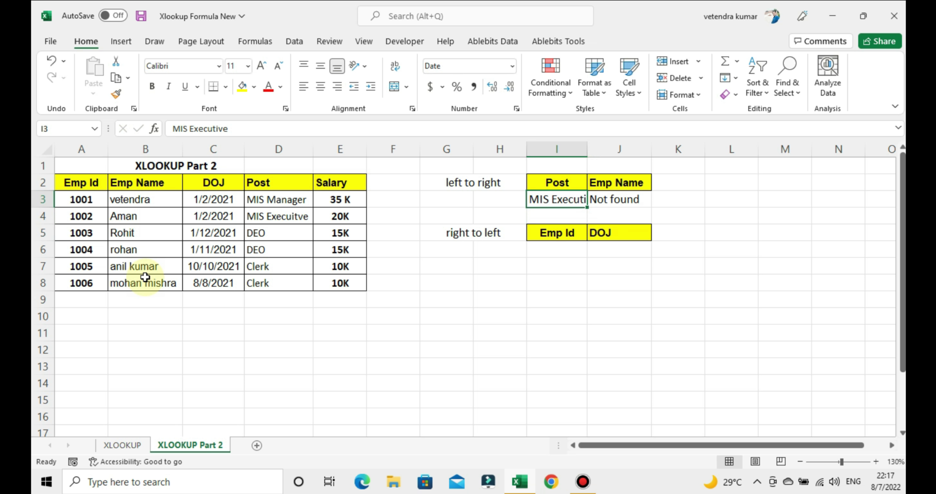
{"action": "key", "text": "F2"}
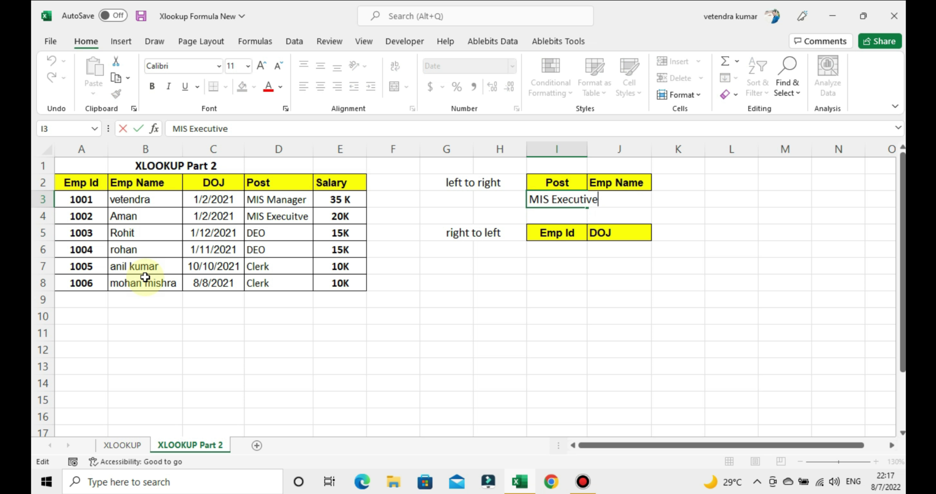
{"action": "key", "text": "BackSpace"}
{"action": "key", "text": "BackSpace"}
{"action": "key", "text": "BackSpace"}
{"action": "key", "text": "BackSpace"}
{"action": "type", "text": "itve"}
{"action": "key", "text": "Return"}
Step: Start an XLOOKUP formula in J6 under DOJ, using I6 as the lookup value
{"action": "key", "text": "Down"}
{"action": "key", "text": "Down"}
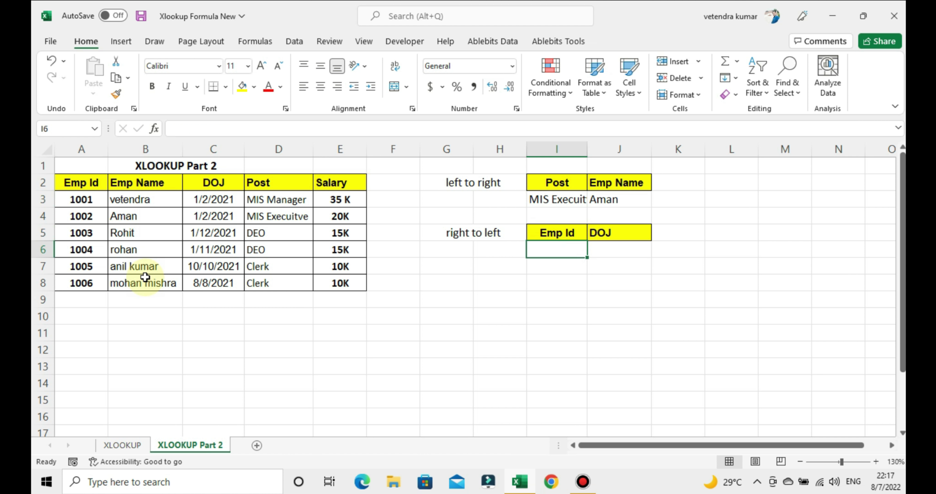
{"action": "key", "text": "Right"}
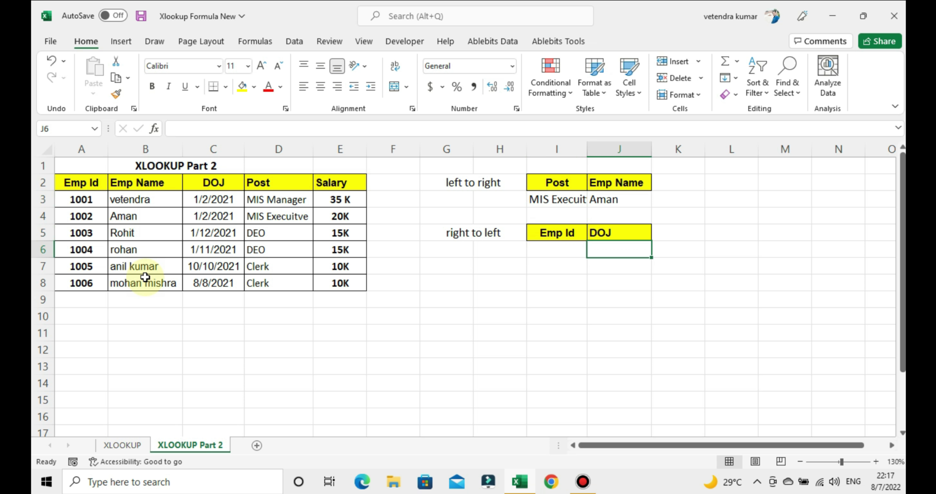
{"action": "type", "text": "=xlo"}
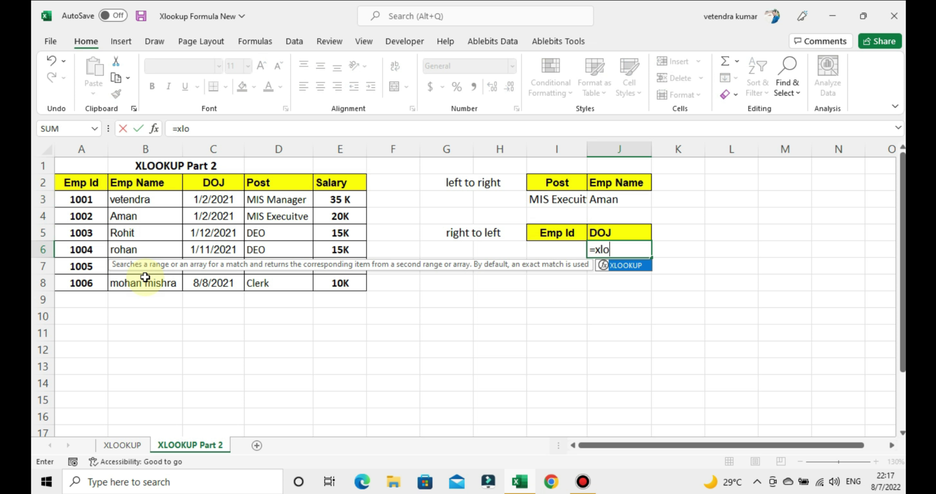
{"action": "key", "text": "Tab"}
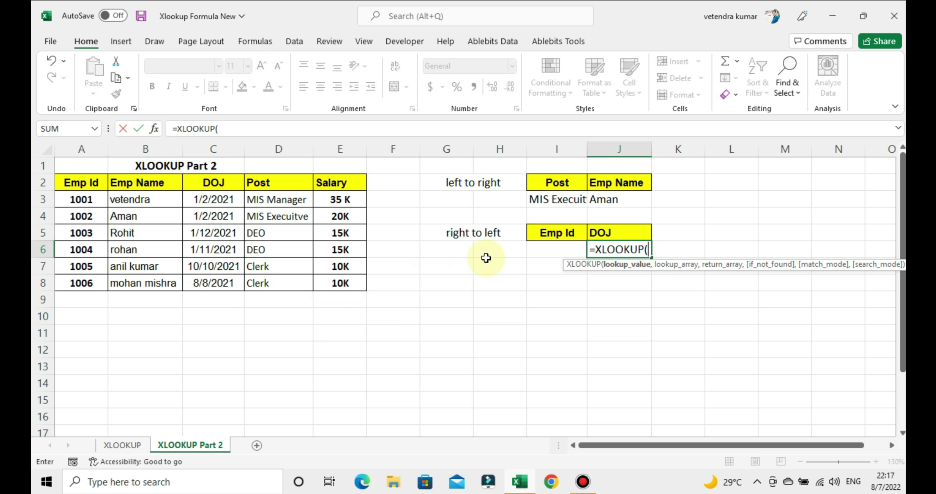
{"action": "left_click", "coordinate": [540, 249]}
{"action": "type", "text": ","}
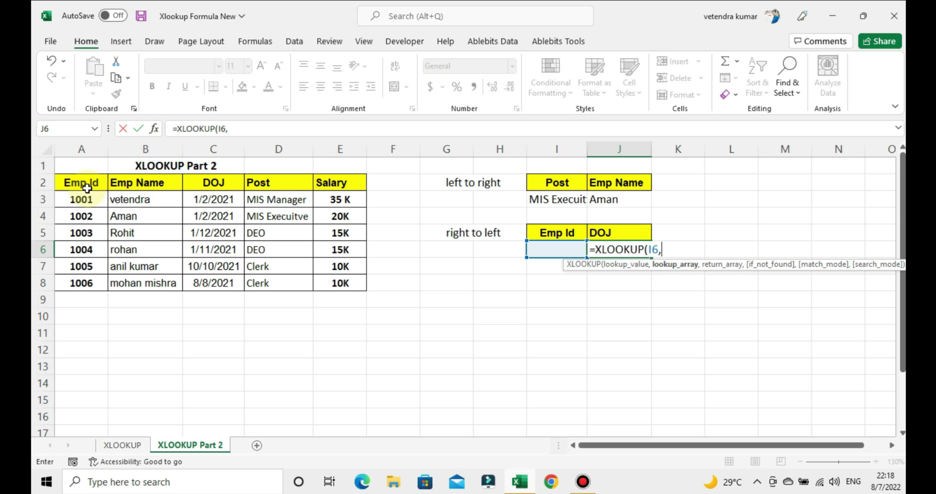
Step: Add A2:A8 as the lookup array and C2:C8 as the return array in the J6 XLOOKUP formula
{"action": "left_click_drag", "start_coordinate": [89, 186], "coordinate": [95, 286]}
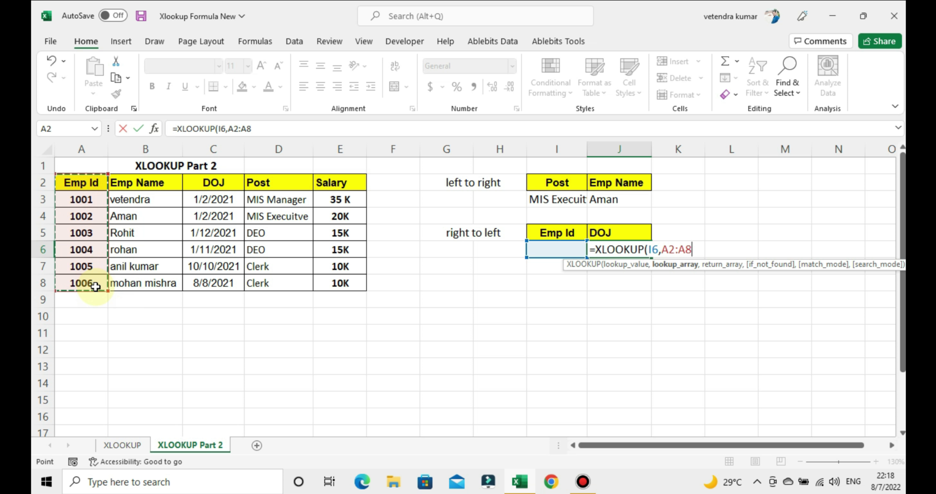
{"action": "type", "text": ","}
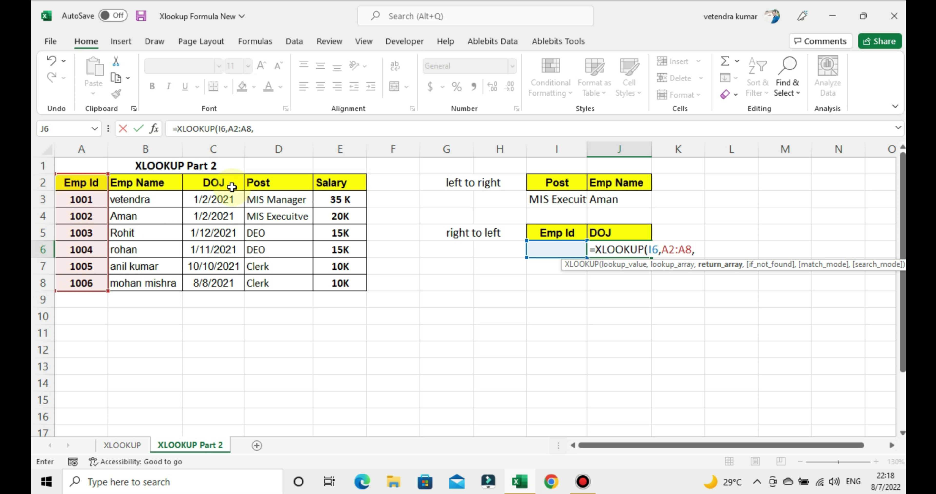
{"action": "left_click_drag", "start_coordinate": [218, 184], "coordinate": [224, 278]}
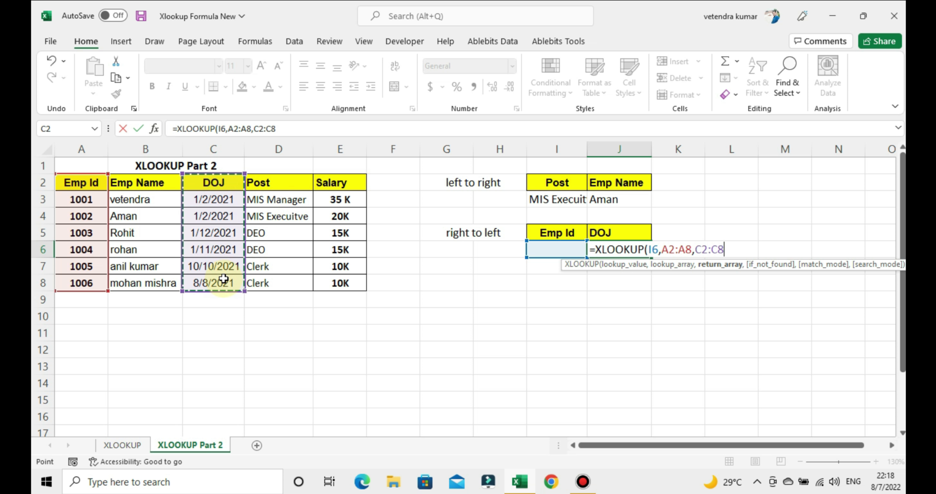